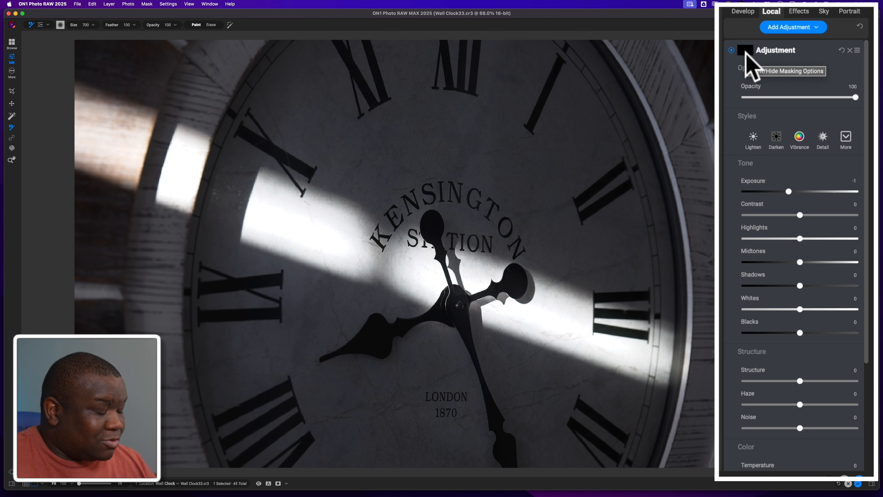
Create a luminosity mask for the local adjustment from its masking options.
{"action": "left_click", "coordinate": [745, 52]}
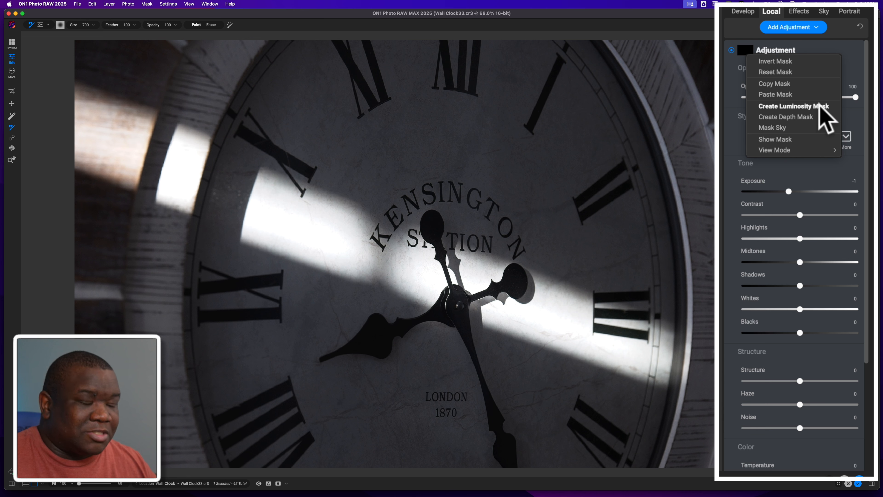
{"action": "left_click", "coordinate": [858, 54]}
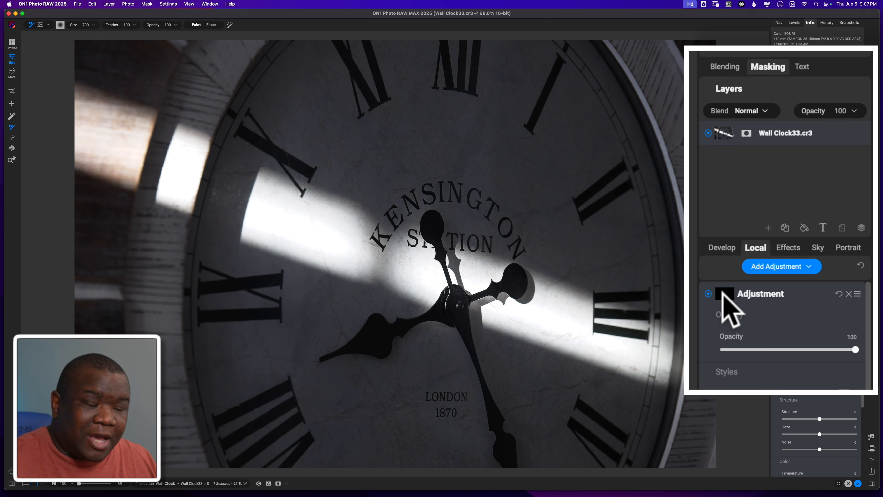
{"action": "left_click", "coordinate": [770, 67]}
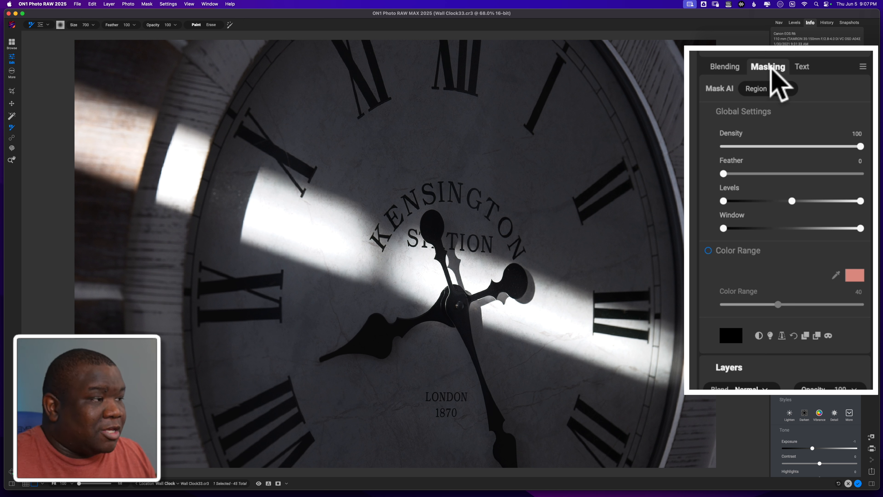
{"action": "left_click", "coordinate": [770, 333]}
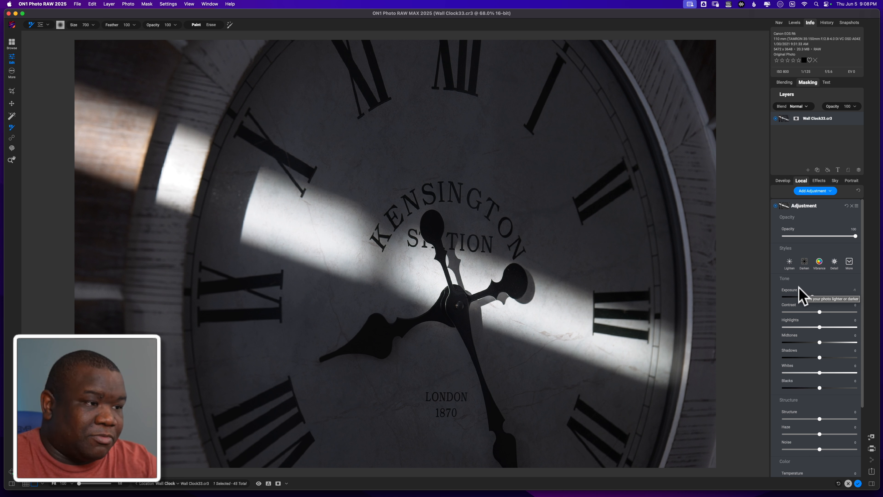
Display the mask and raise the lower limit of its Window range to isolate the bright light band, then hide the mask view.
{"action": "key", "text": "o"}
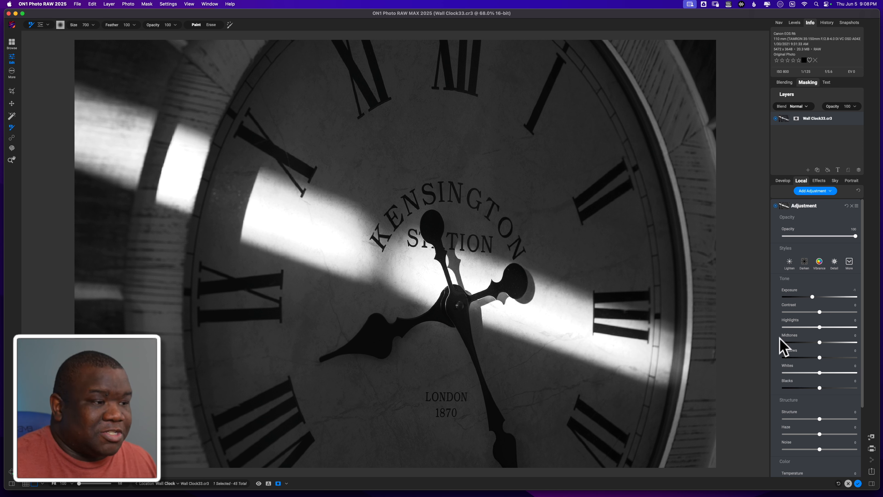
{"action": "left_click", "coordinate": [807, 82]}
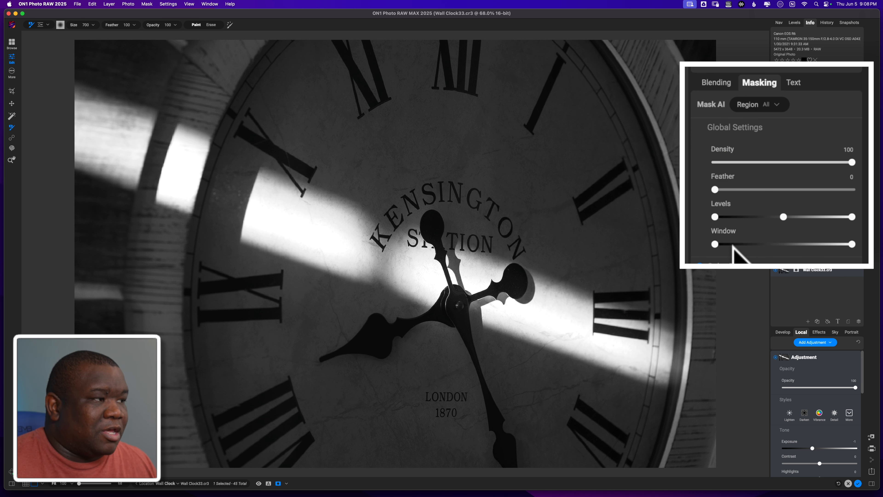
{"action": "left_click_drag", "start_coordinate": [716, 244], "coordinate": [775, 245]}
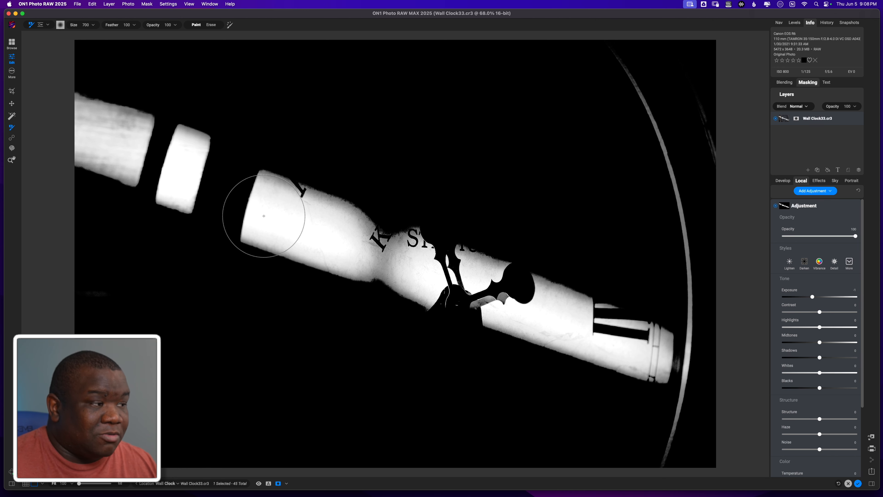
{"action": "key", "text": "super+m"}
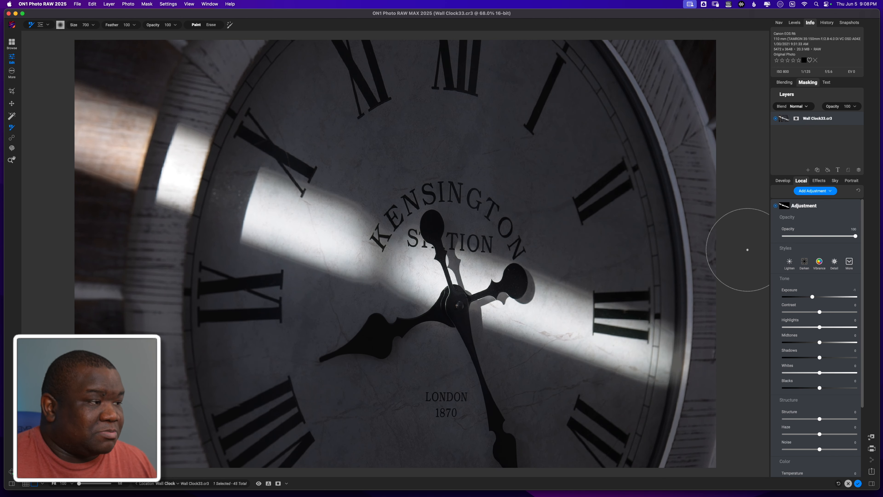
Try an Exposure of -4.45 on the masked light band, and reset the Exposure to 0.
{"action": "left_click_drag", "start_coordinate": [812, 297], "coordinate": [798, 296]}
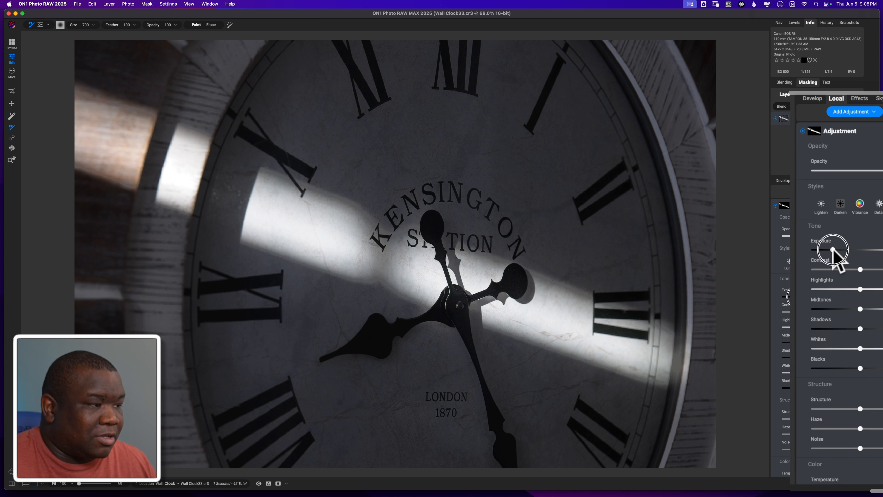
{"action": "left_click_drag", "start_coordinate": [768, 191], "coordinate": [751, 192]}
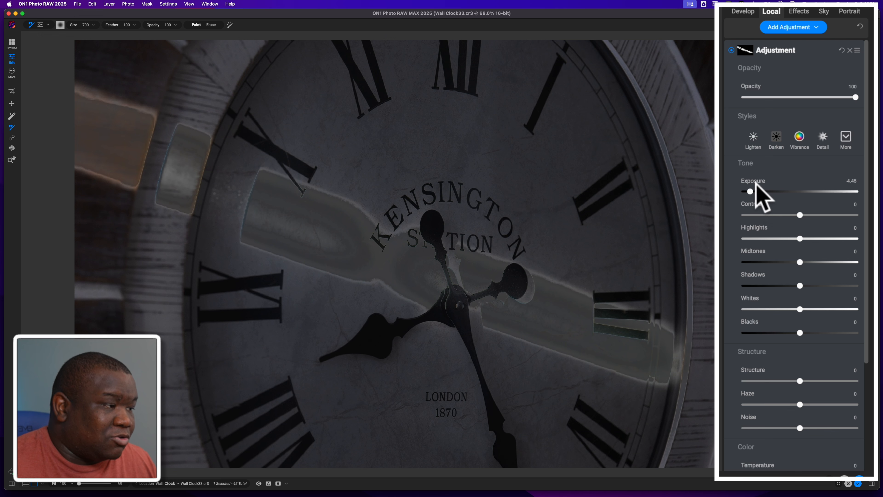
{"action": "double_click", "coordinate": [755, 182]}
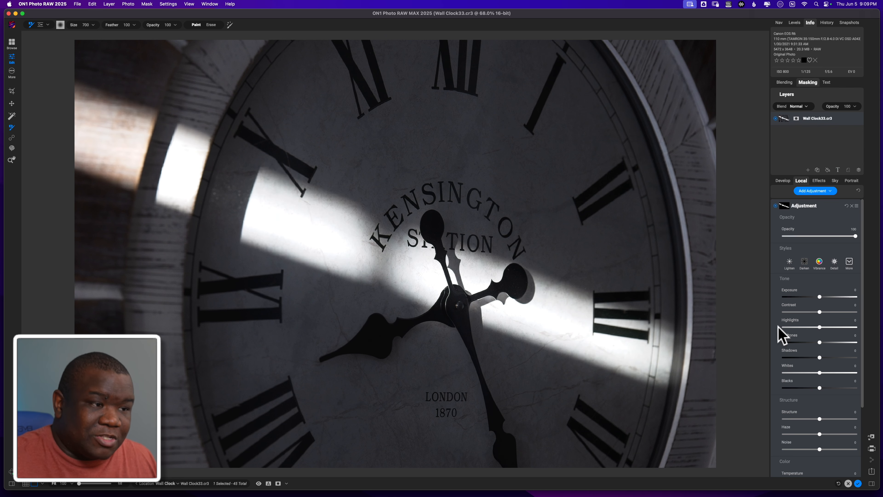
Display the mask, set its Feather to 100, and hide the mask view.
{"action": "key", "text": "o"}
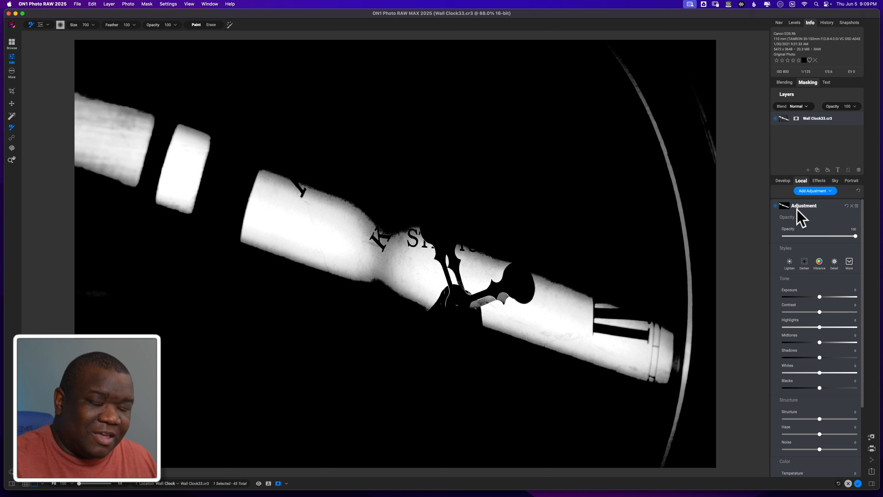
{"action": "left_click", "coordinate": [808, 83]}
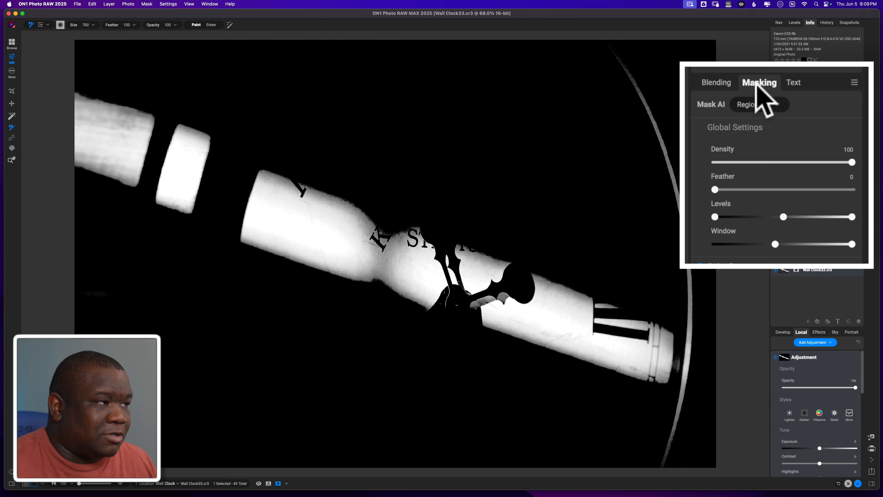
{"action": "left_click_drag", "start_coordinate": [716, 190], "coordinate": [764, 189]}
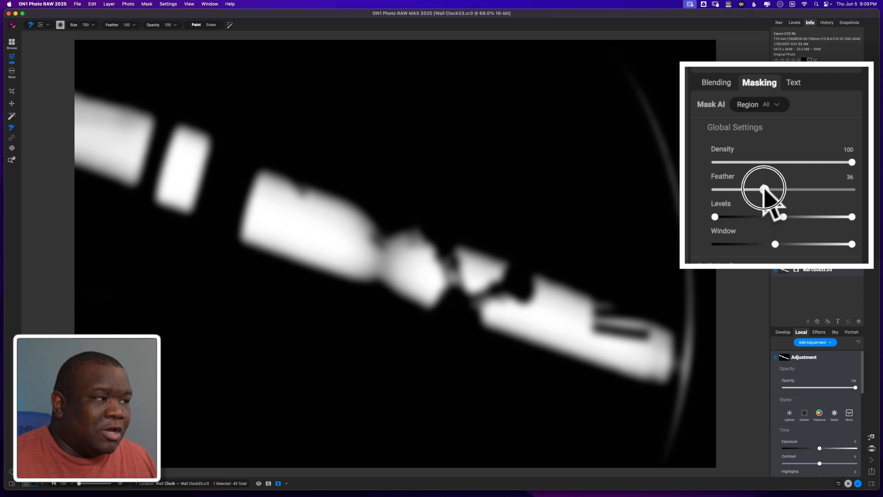
{"action": "left_click_drag", "start_coordinate": [765, 189], "coordinate": [856, 189]}
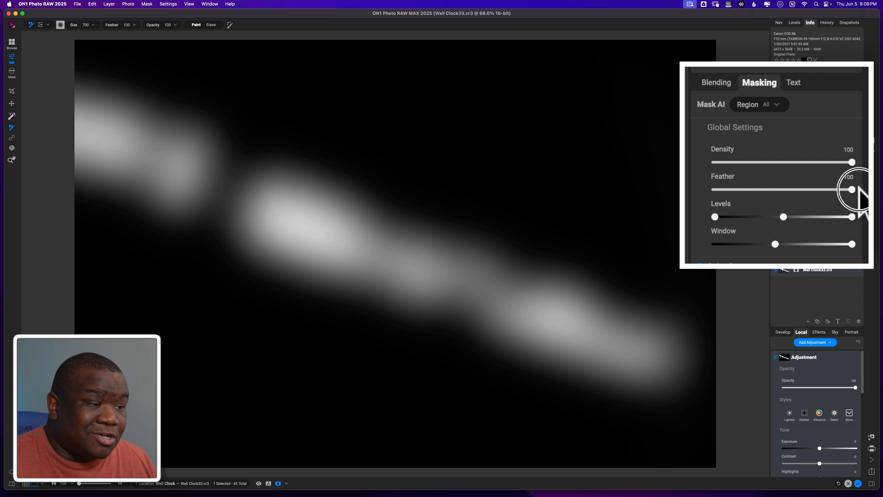
{"action": "key", "text": "o"}
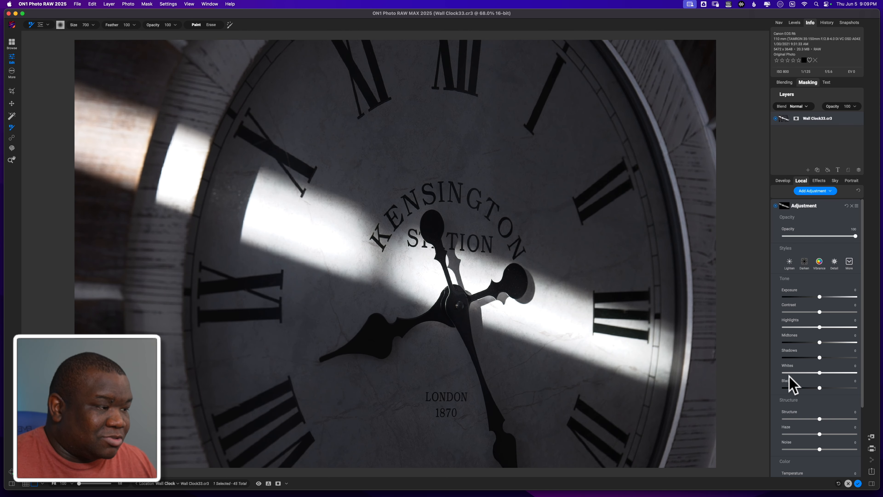
Try an Exposure of 0.8 on the adjustment, reset it to 0, and lower Highlights to -58.
{"action": "left_click", "coordinate": [821, 297]}
{"action": "left_click_drag", "start_coordinate": [821, 297], "coordinate": [829, 296]}
{"action": "double_click", "coordinate": [809, 191]}
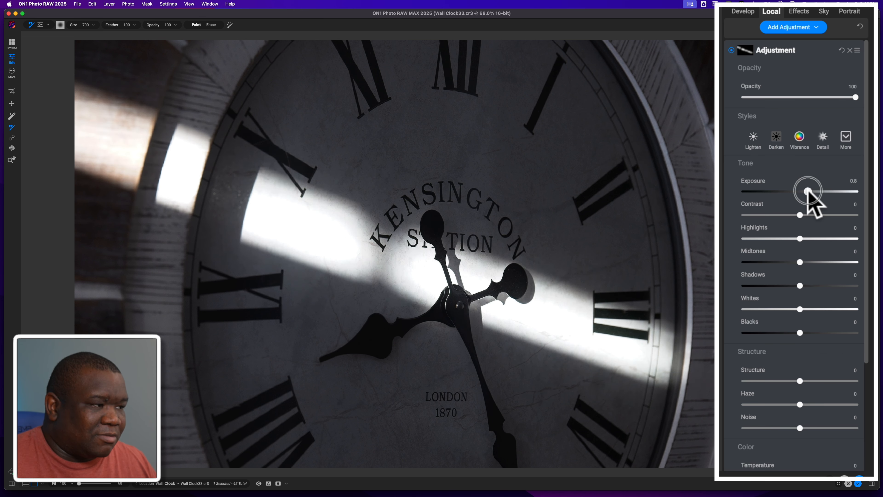
{"action": "left_click_drag", "start_coordinate": [800, 238], "coordinate": [768, 239]}
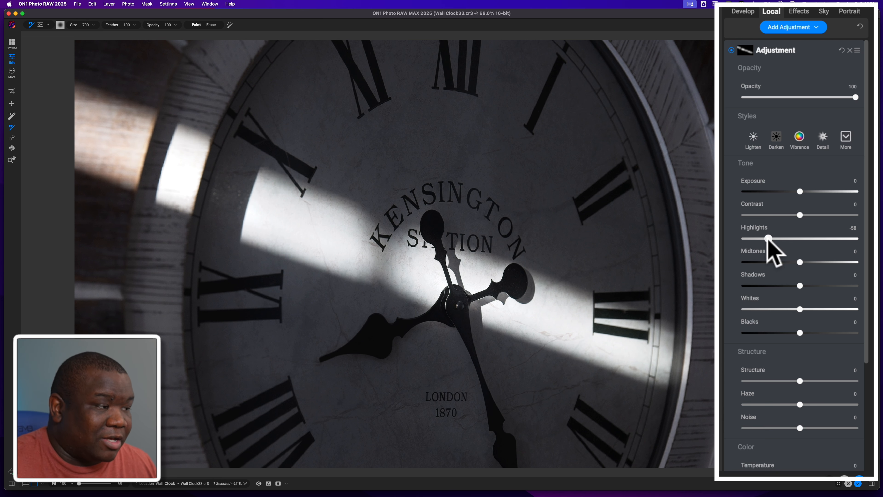
Display the adjustment's mask and reduce its Feather to 31.
{"action": "key", "text": "o"}
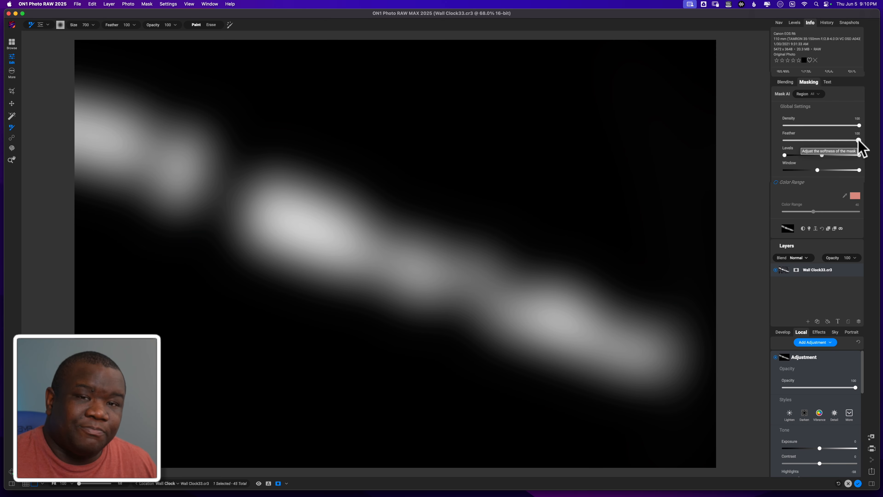
{"action": "left_click_drag", "start_coordinate": [851, 189], "coordinate": [791, 189]}
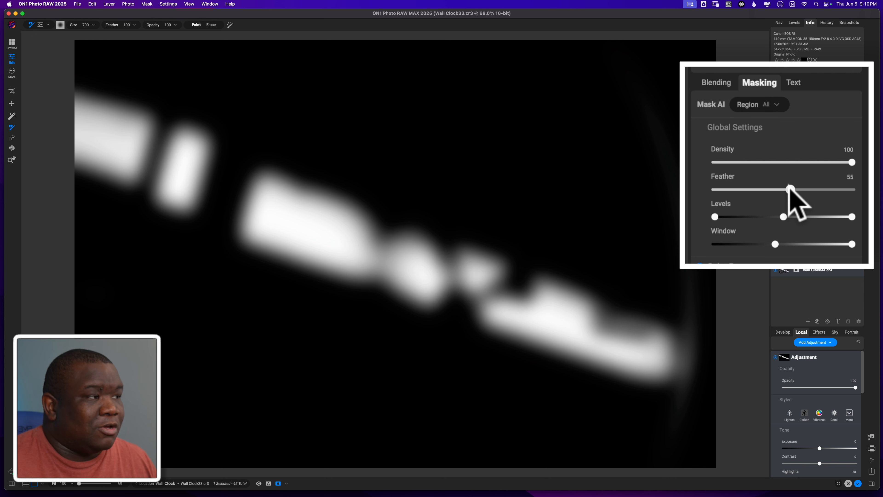
{"action": "left_click_drag", "start_coordinate": [790, 188], "coordinate": [758, 190]}
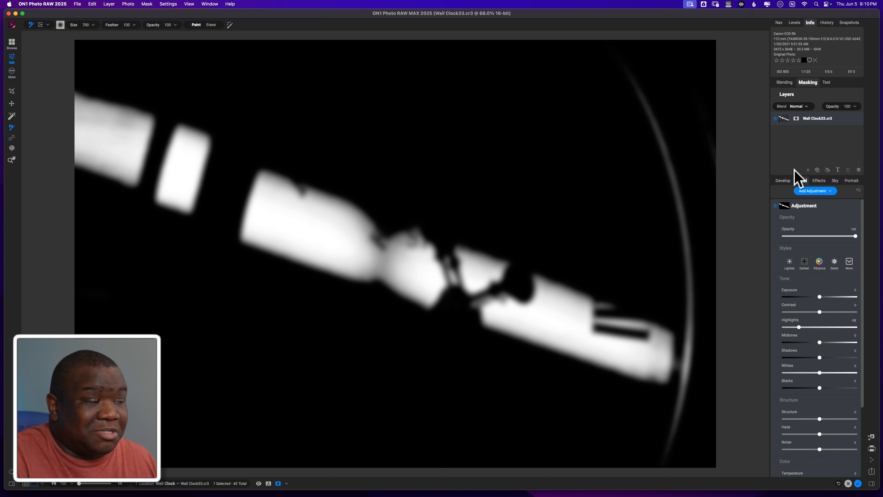
Try lower Levels settings for the mask's midpoint and white point, and return both to their defaults.
{"action": "left_click", "coordinate": [804, 81]}
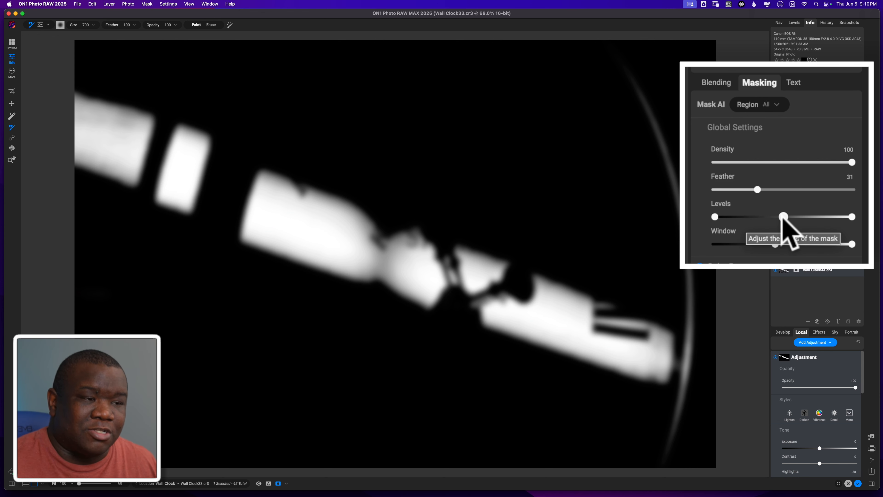
{"action": "left_click_drag", "start_coordinate": [783, 216], "coordinate": [743, 217]}
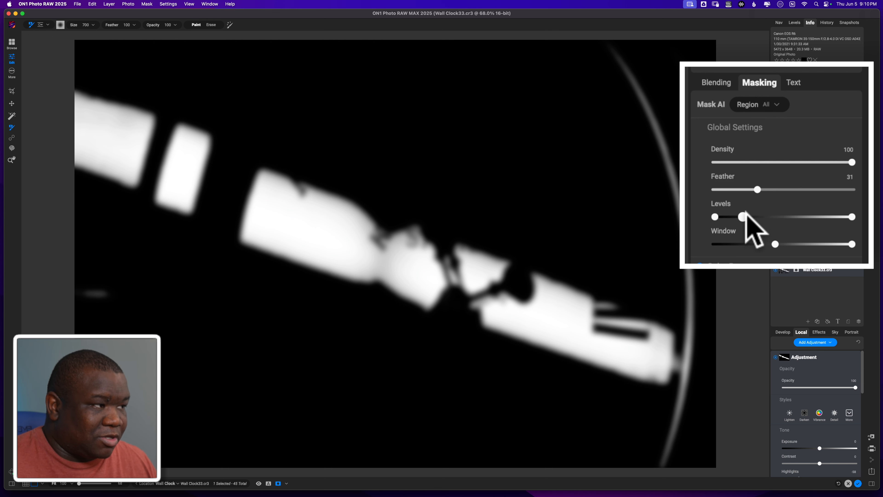
{"action": "left_click_drag", "start_coordinate": [850, 216], "coordinate": [766, 230]}
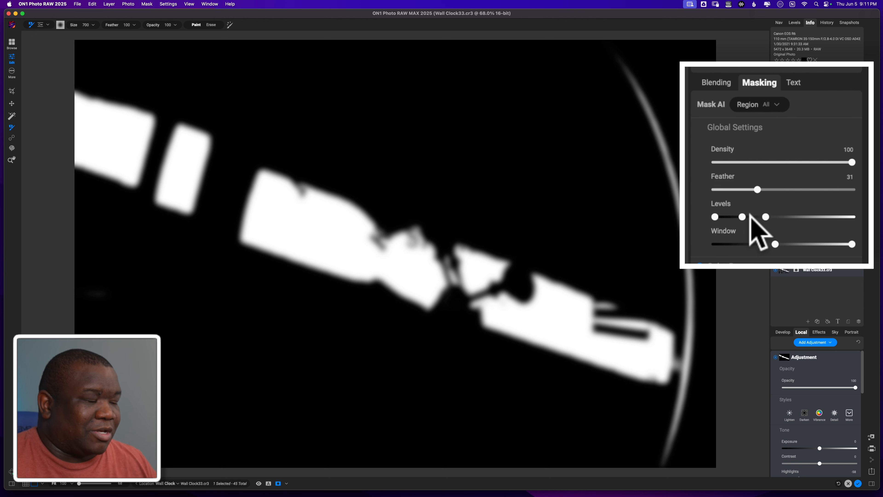
{"action": "left_click_drag", "start_coordinate": [765, 216], "coordinate": [862, 232]}
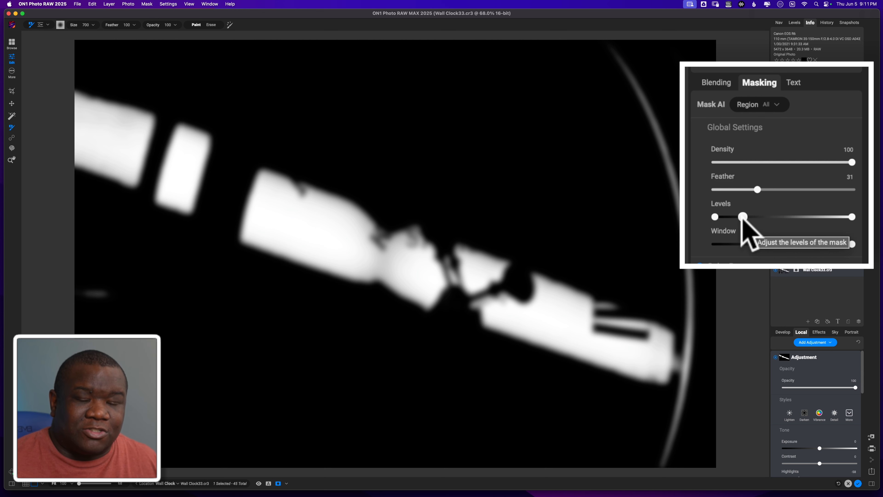
{"action": "left_click_drag", "start_coordinate": [743, 217], "coordinate": [788, 218]}
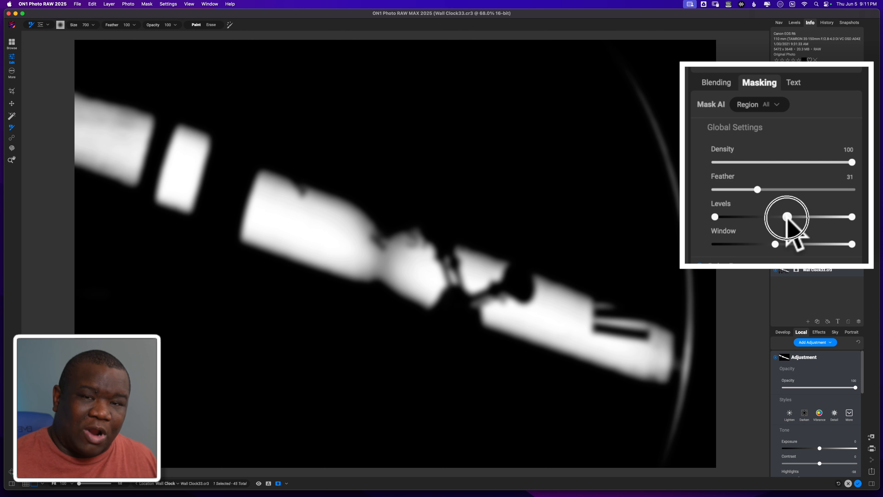
{"action": "left_click_drag", "start_coordinate": [787, 217], "coordinate": [783, 218]}
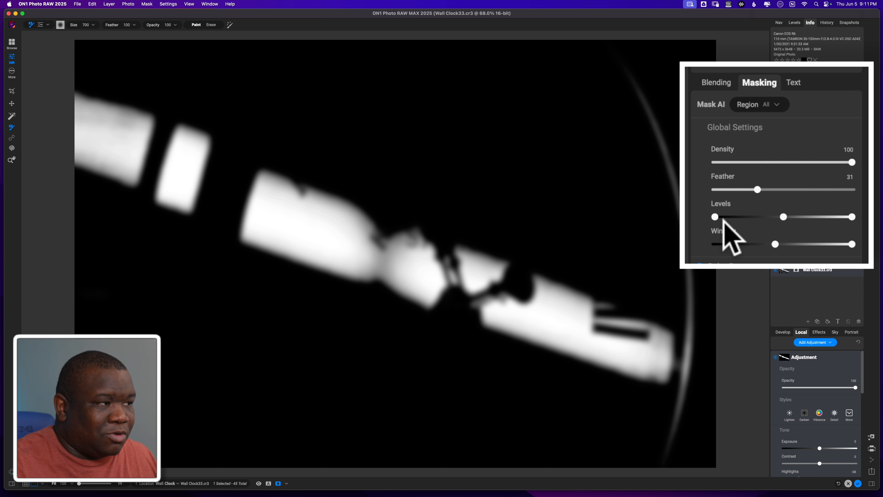
Try a higher black point in the mask's Levels, return it, shift the midpoint slightly darker, and hide the mask view.
{"action": "left_click_drag", "start_coordinate": [716, 218], "coordinate": [752, 217]}
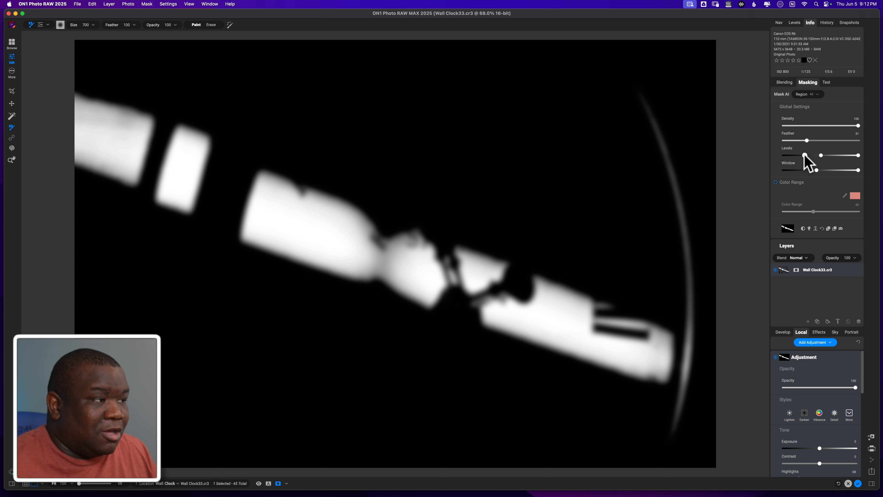
{"action": "mouse_move", "coordinate": [805, 155]}
{"action": "left_mouse_down"}
{"action": "mouse_move", "coordinate": [785, 156]}
{"action": "mouse_move", "coordinate": [809, 155]}
{"action": "left_mouse_up"}
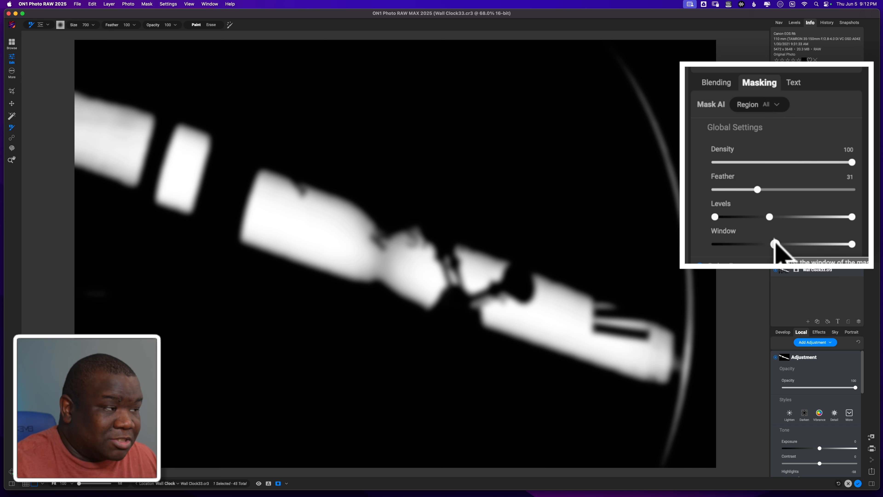
{"action": "key", "text": "o"}
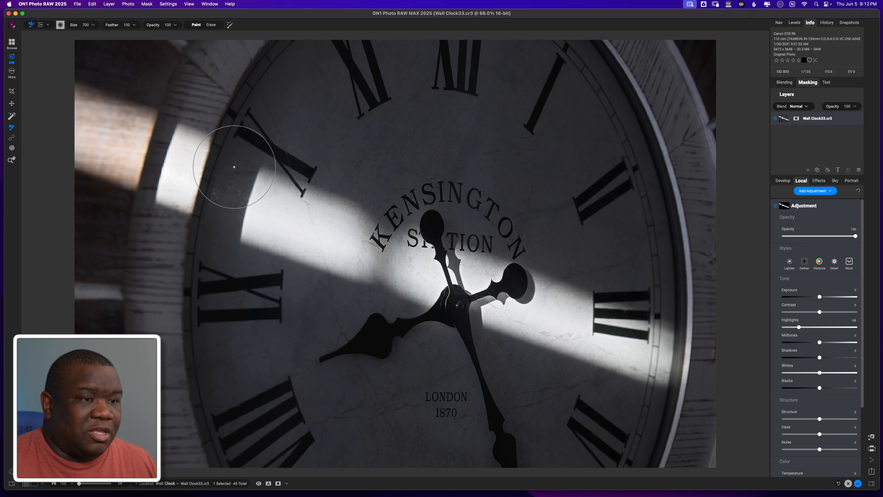
Add a LUTs filter to the photo's effects.
{"action": "left_click", "coordinate": [814, 181]}
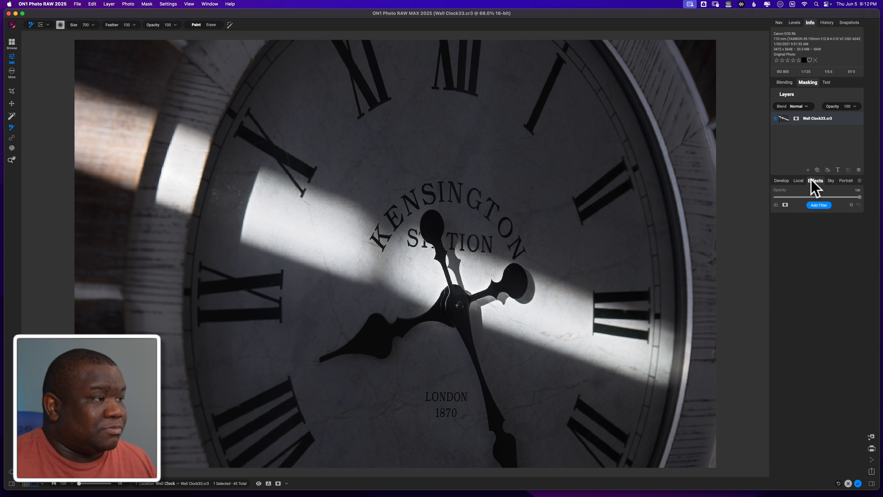
{"action": "left_click", "coordinate": [816, 205]}
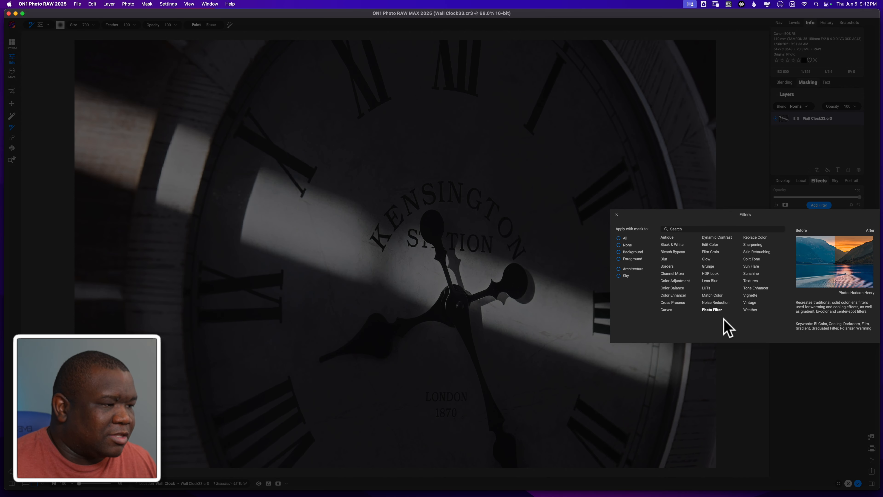
{"action": "left_click", "coordinate": [706, 288]}
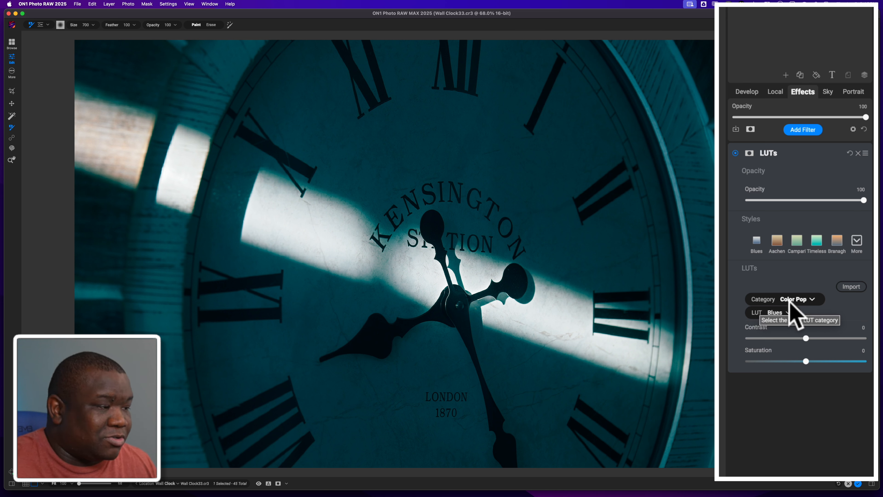
Set the LUTs category to Color Grading, preview its looks on the photo, and choose the Despondent LUT.
{"action": "left_click", "coordinate": [796, 299]}
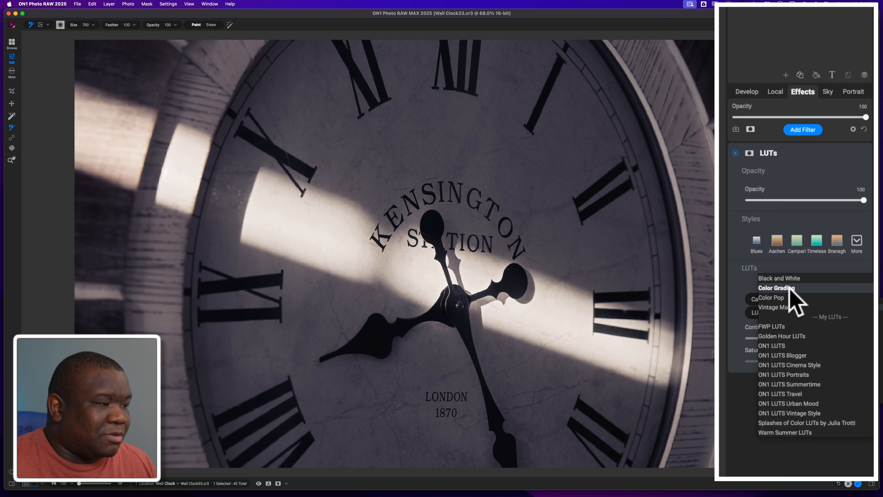
{"action": "left_click", "coordinate": [789, 289]}
{"action": "left_click", "coordinate": [787, 313]}
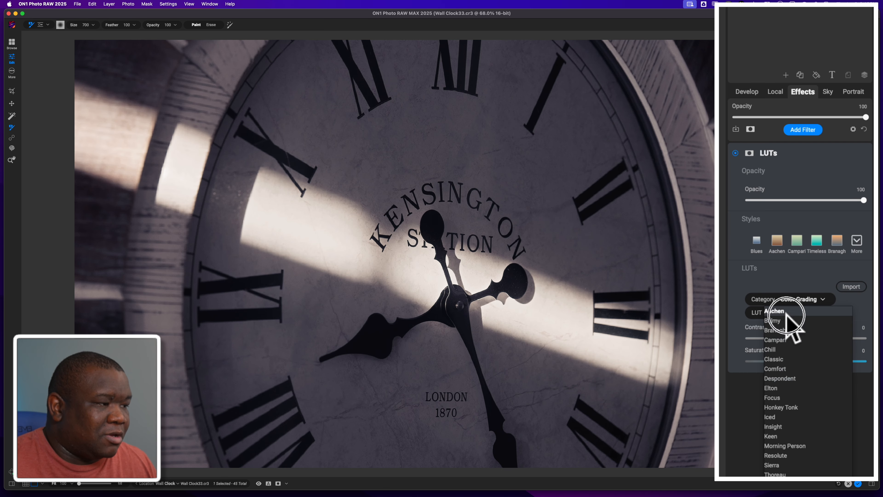
{"action": "key", "text": "Down"}
{"action": "key", "text": "Down"}
{"action": "key", "text": "Down"}
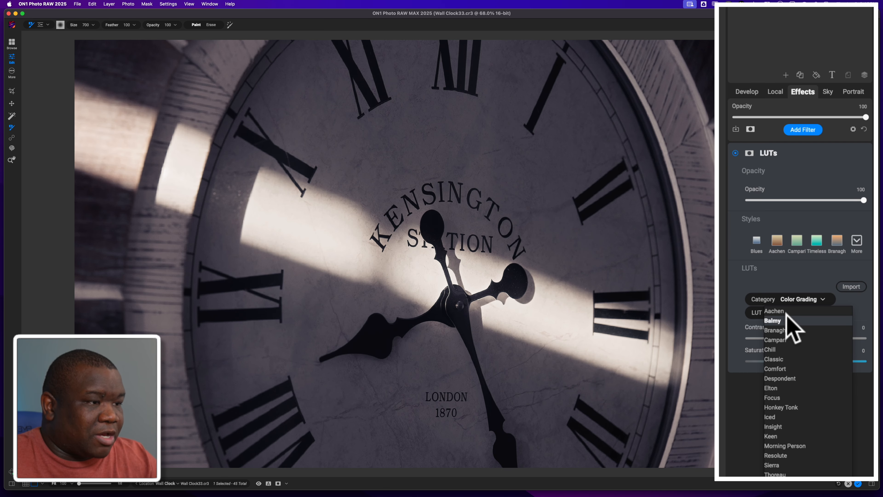
{"action": "key", "text": "Down"}
{"action": "key", "text": "Down"}
{"action": "key", "text": "Down"}
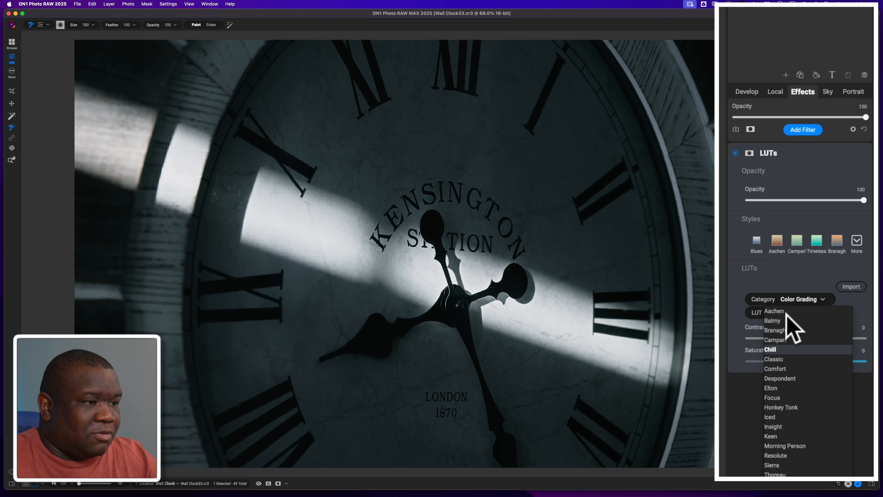
{"action": "key", "text": "Down"}
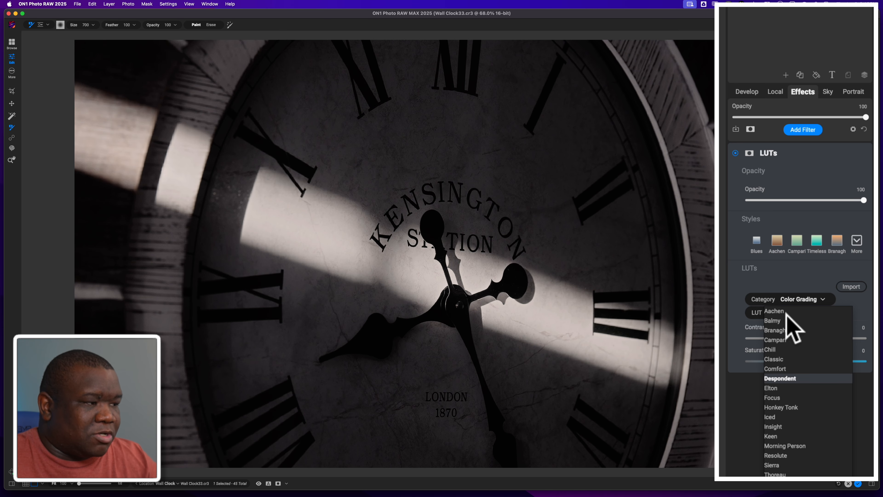
{"action": "key", "text": "Return"}
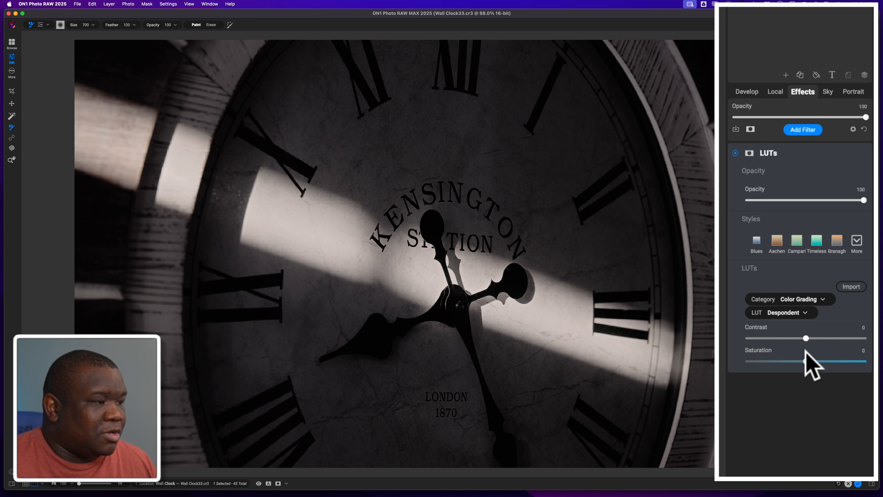
Set the LUT's Contrast to 17 and Saturation to 36, and compare the photo with and without the filter.
{"action": "left_click_drag", "start_coordinate": [805, 338], "coordinate": [840, 361]}
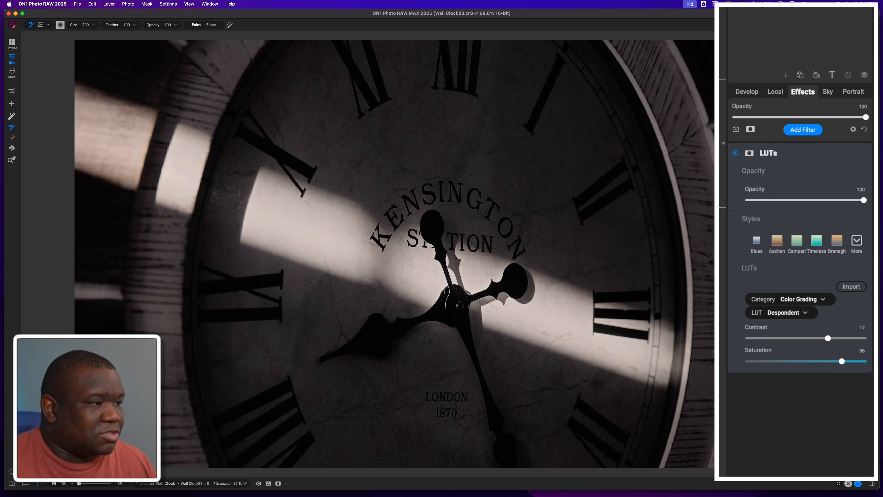
{"action": "left_click", "coordinate": [736, 154]}
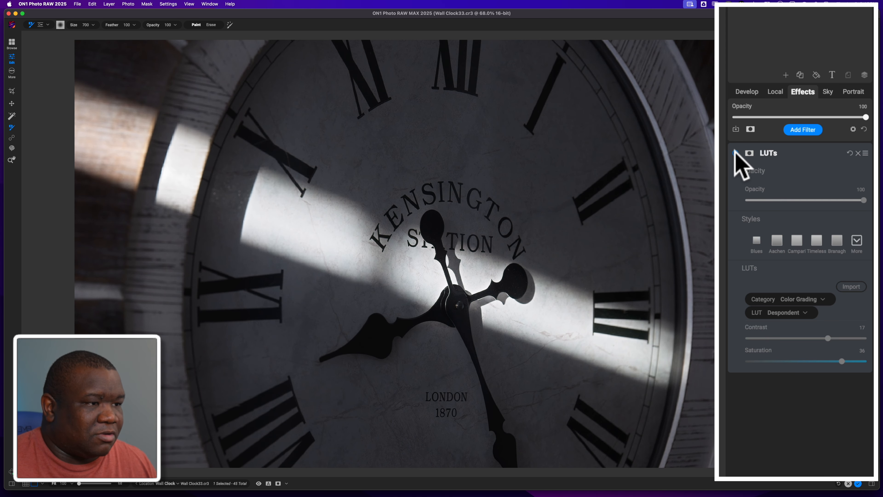
{"action": "left_click", "coordinate": [735, 153]}
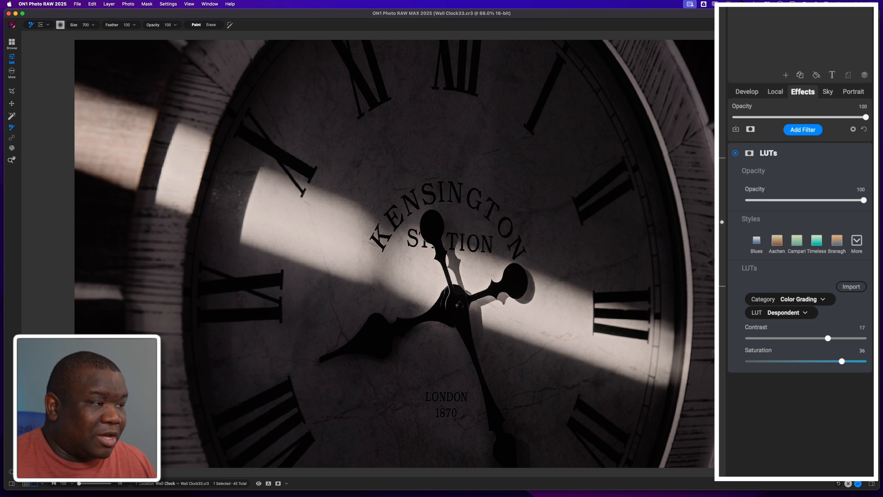
Make the LUTs filter's mask active for erasing, and display it briefly in mask view.
{"action": "left_click", "coordinate": [749, 153], "text": "alt"}
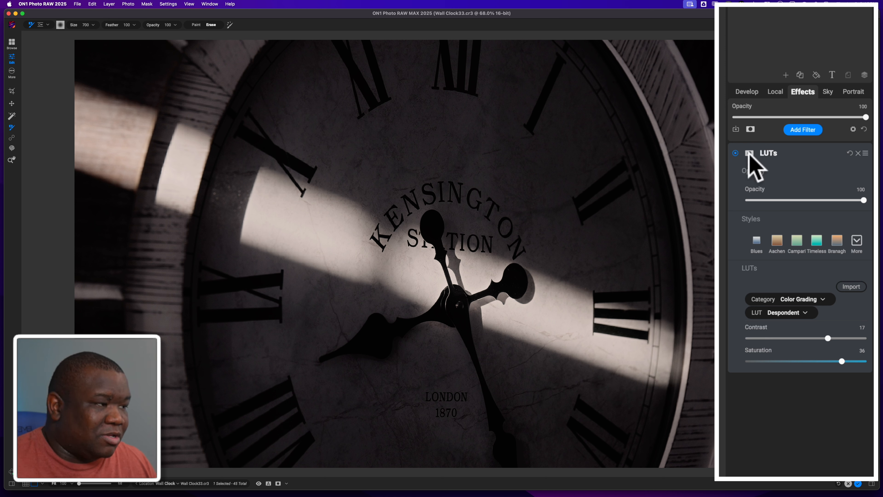
{"action": "left_click", "coordinate": [749, 153], "text": "alt"}
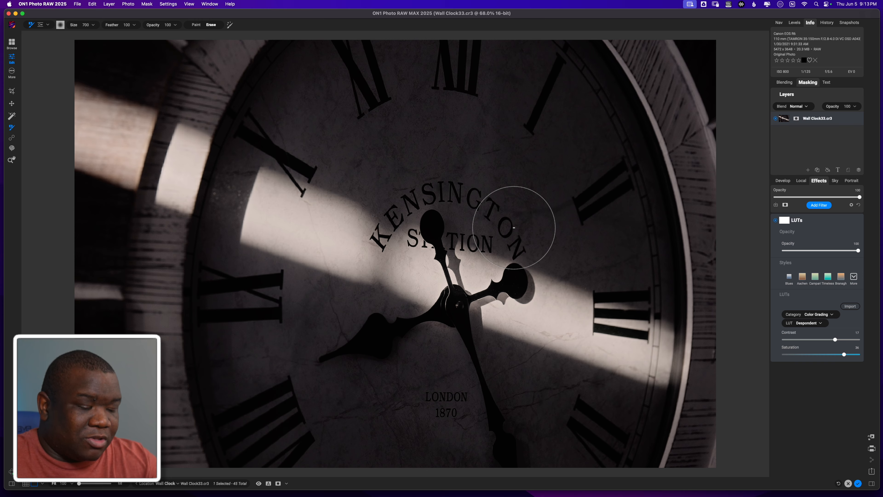
{"action": "key", "text": "m"}
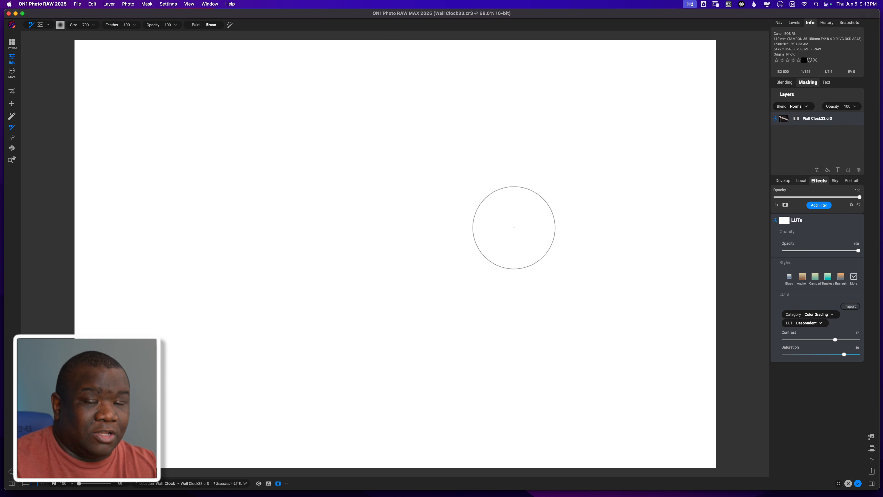
{"action": "key", "text": "m"}
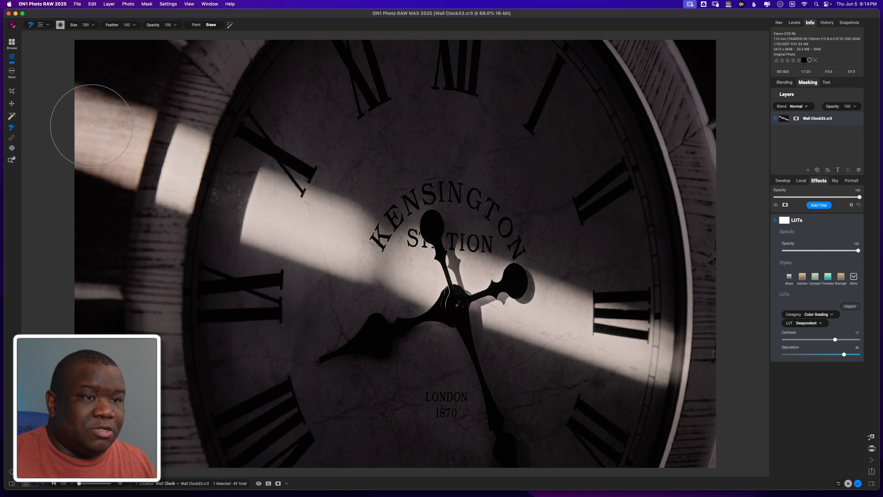
Enlarge the erasing brush to size 900 and erase the LUTs effect at the light band's end on the wooden wall.
{"action": "key", "text": "bracketright"}
{"action": "key", "text": "bracketright"}
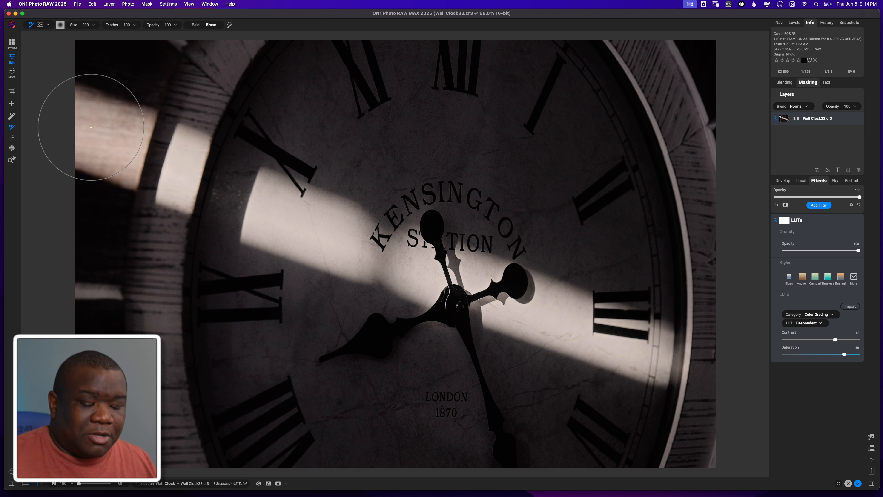
{"action": "left_click", "coordinate": [91, 127]}
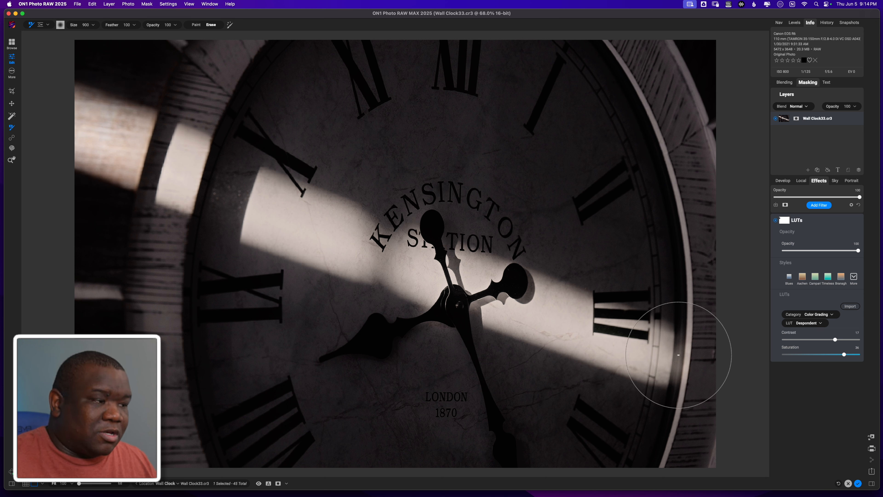
Reduce the erasing brush to size 500 at Feather 100, erase in a straight line to the band's far end, and check the mask.
{"action": "key", "text": "shift+bracketleft"}
{"action": "key", "text": "shift+bracketleft"}
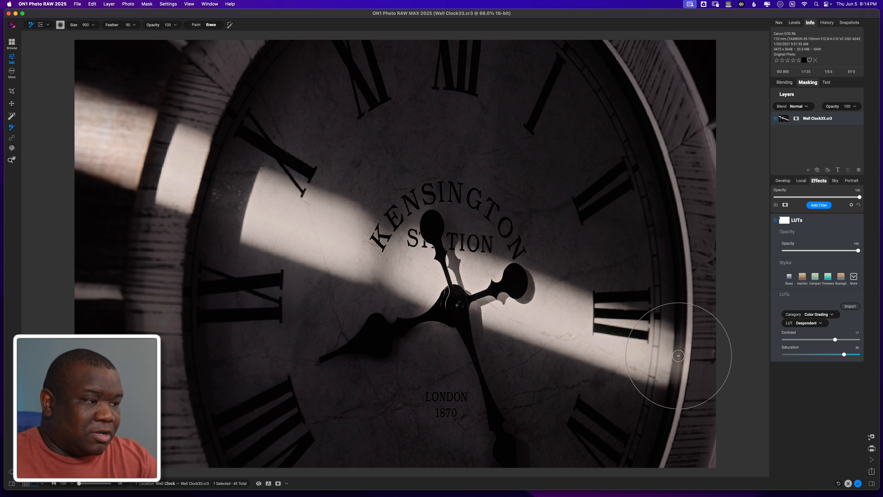
{"action": "key", "text": "shift+bracketright"}
{"action": "key", "text": "shift+bracketright"}
{"action": "key", "text": "bracketleft"}
{"action": "key", "text": "bracketleft"}
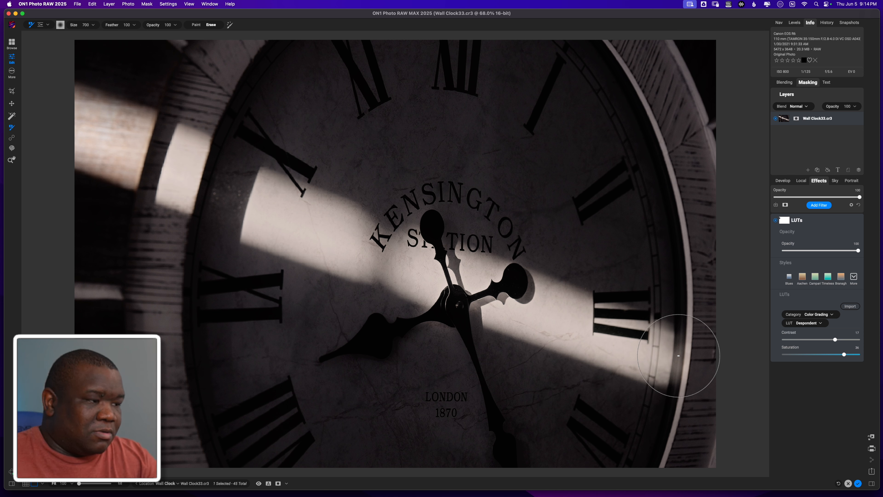
{"action": "key", "text": "bracketleft"}
{"action": "key", "text": "bracketleft"}
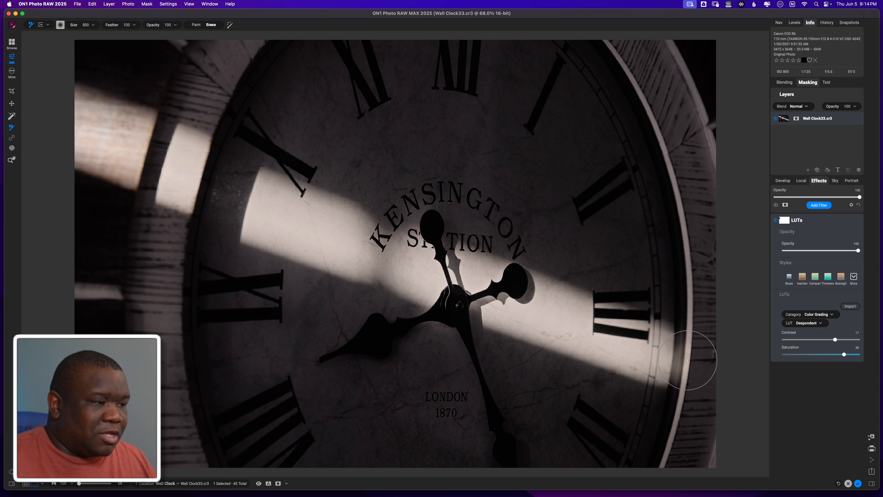
{"action": "left_click", "coordinate": [672, 357], "text": "shift"}
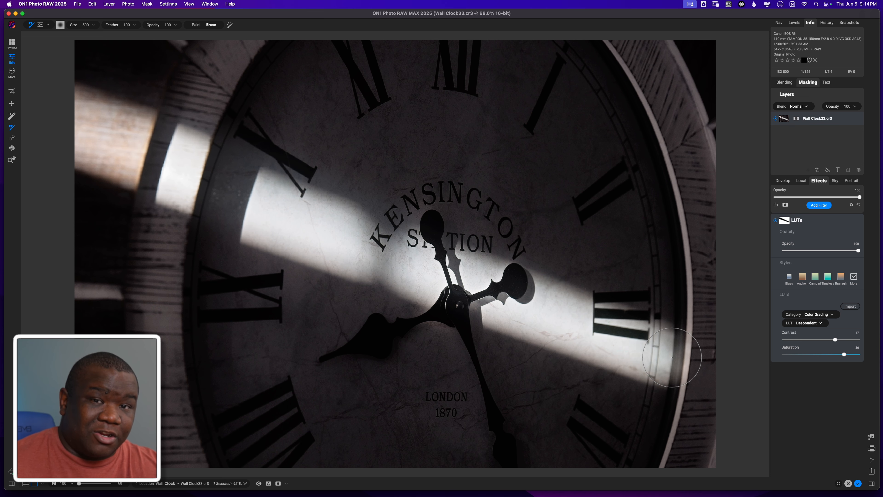
{"action": "key", "text": "o"}
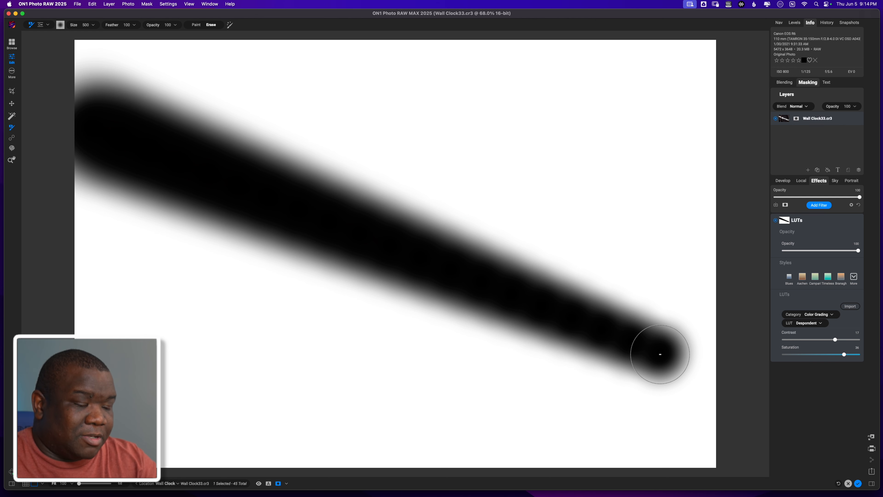
{"action": "key", "text": "super+m"}
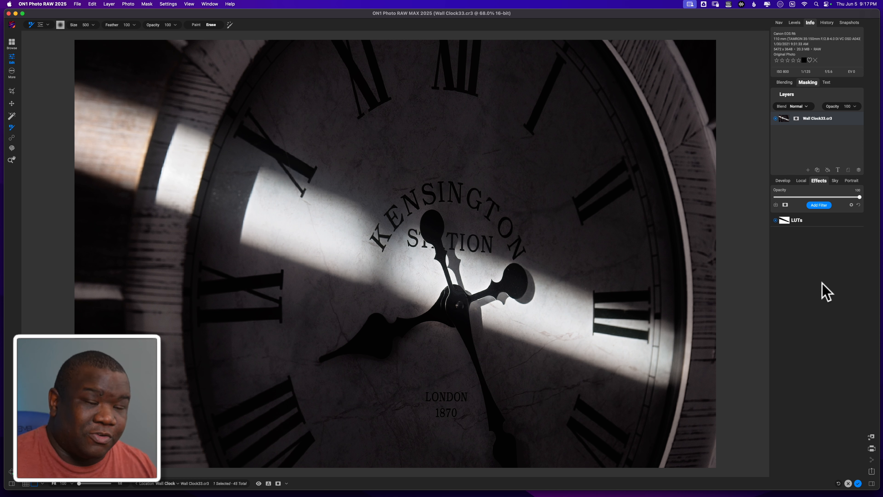
Add an Antique filter with the Delhi color, and compare the photo with and without it.
{"action": "left_click", "coordinate": [819, 205]}
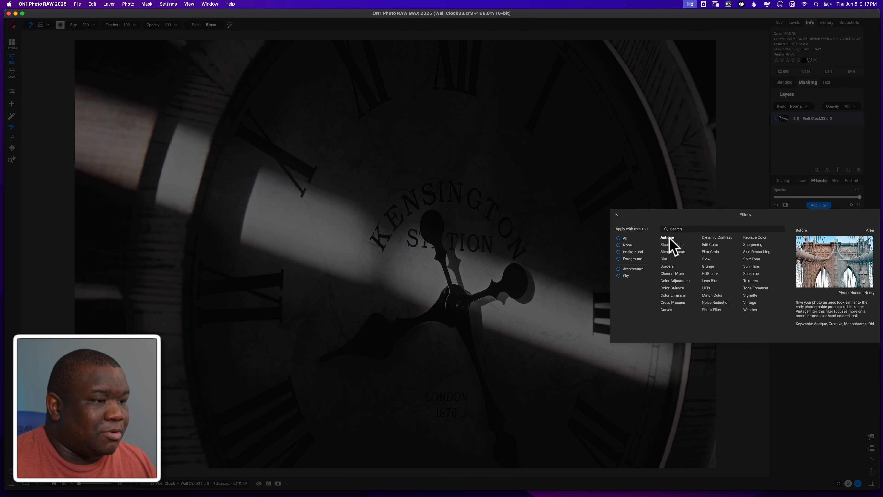
{"action": "left_click", "coordinate": [667, 237]}
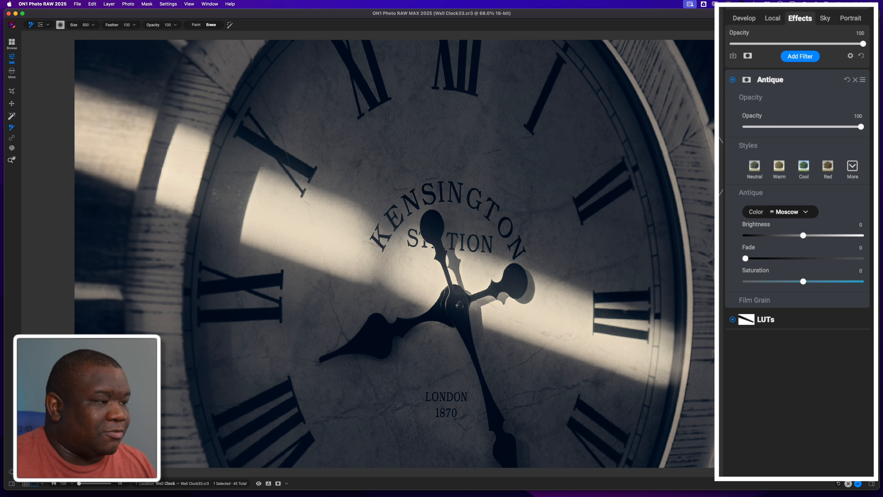
{"action": "left_click", "coordinate": [805, 212]}
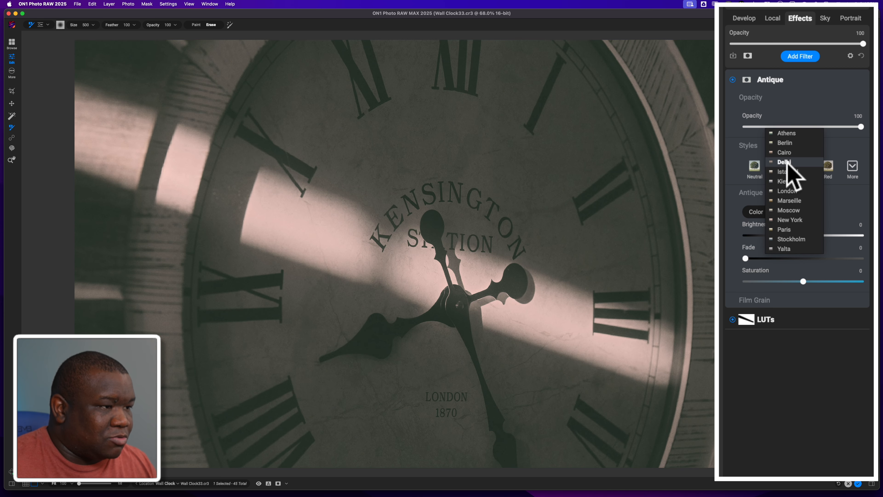
{"action": "left_click", "coordinate": [786, 162]}
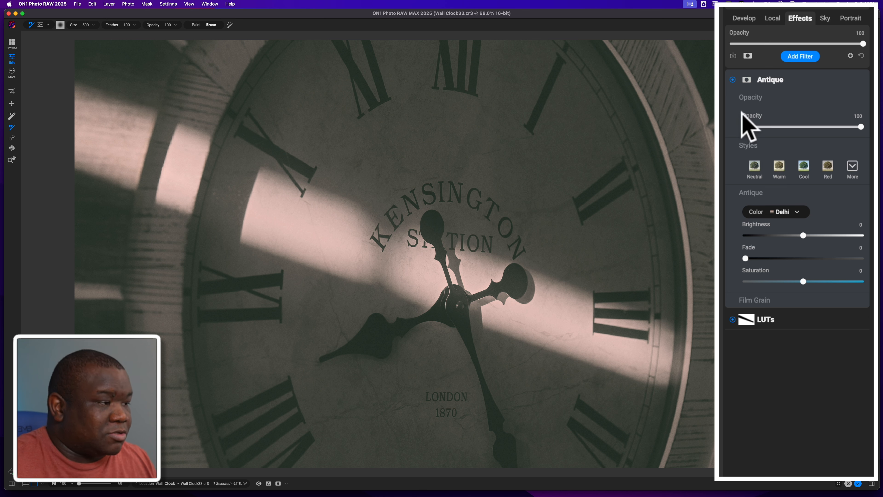
{"action": "left_click", "coordinate": [732, 79]}
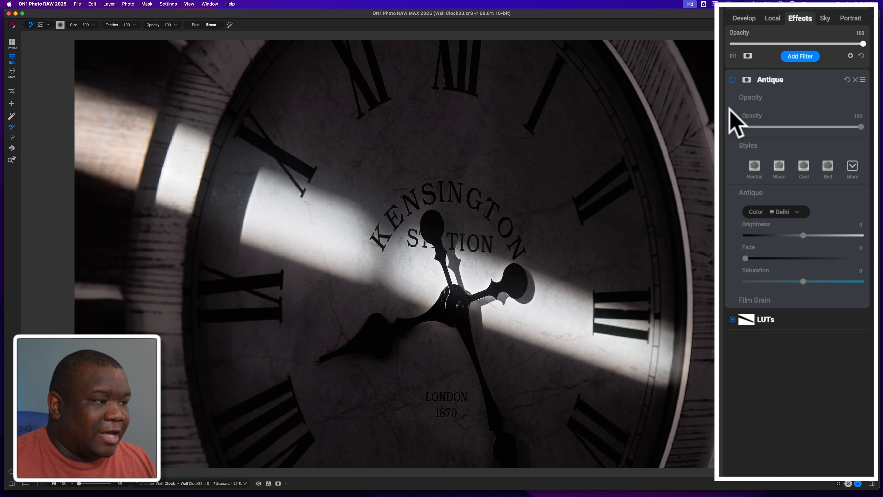
{"action": "left_click", "coordinate": [733, 79]}
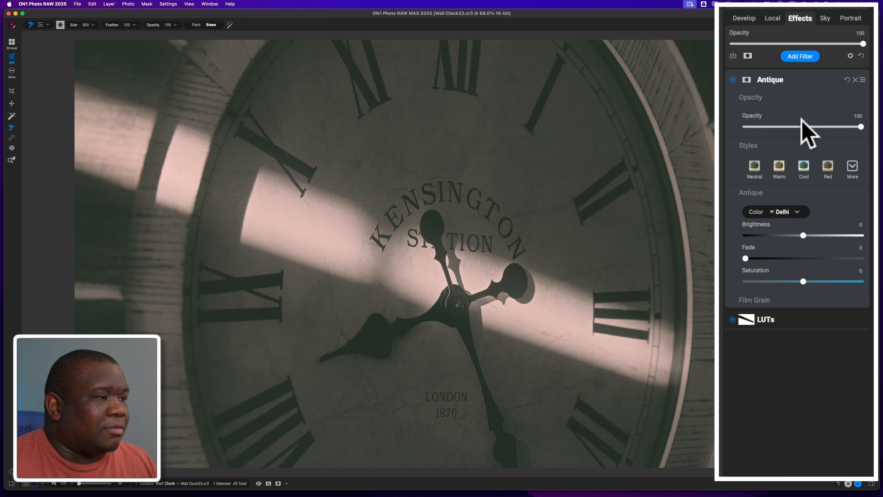
Set the Antique filter's Saturation to 28 and its Opacity to 41, comparing the photo with and without the filter.
{"action": "left_click", "coordinate": [801, 126]}
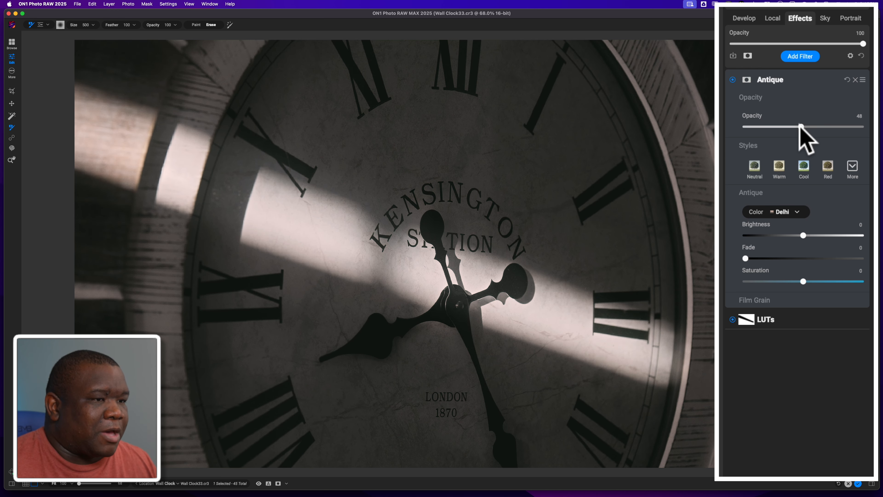
{"action": "left_click_drag", "start_coordinate": [801, 126], "coordinate": [820, 127]}
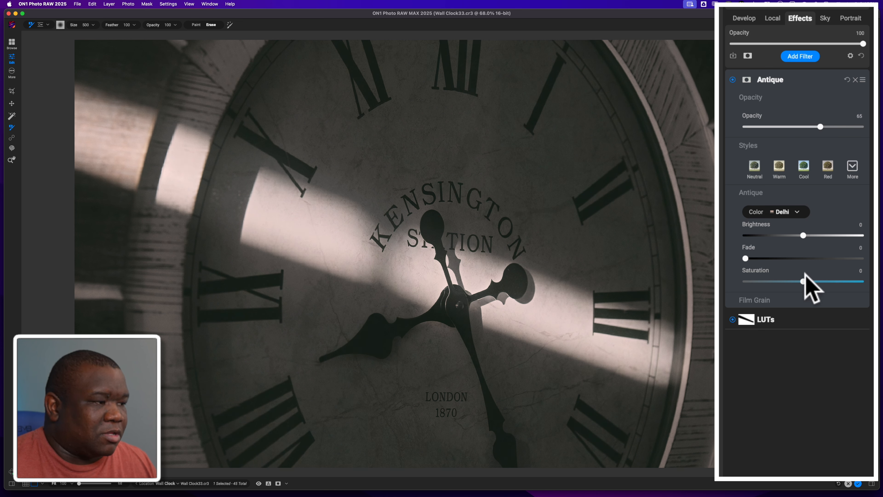
{"action": "left_click_drag", "start_coordinate": [804, 277], "coordinate": [834, 281]}
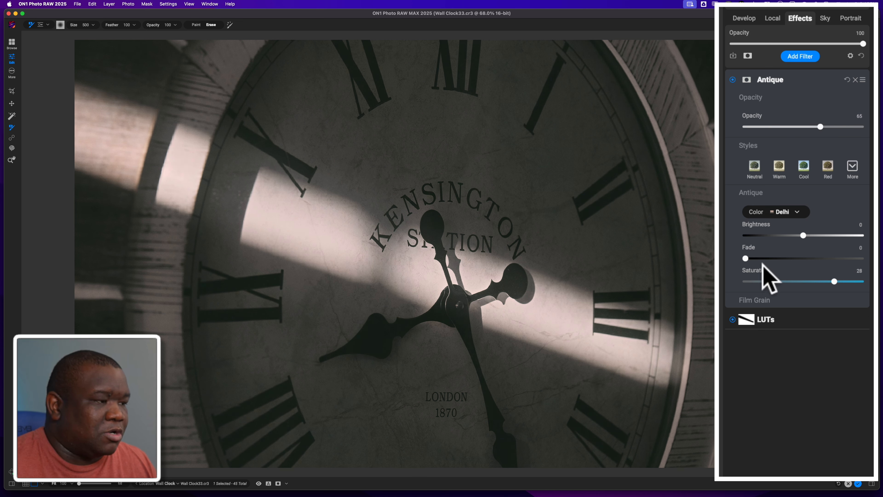
{"action": "left_click", "coordinate": [732, 80]}
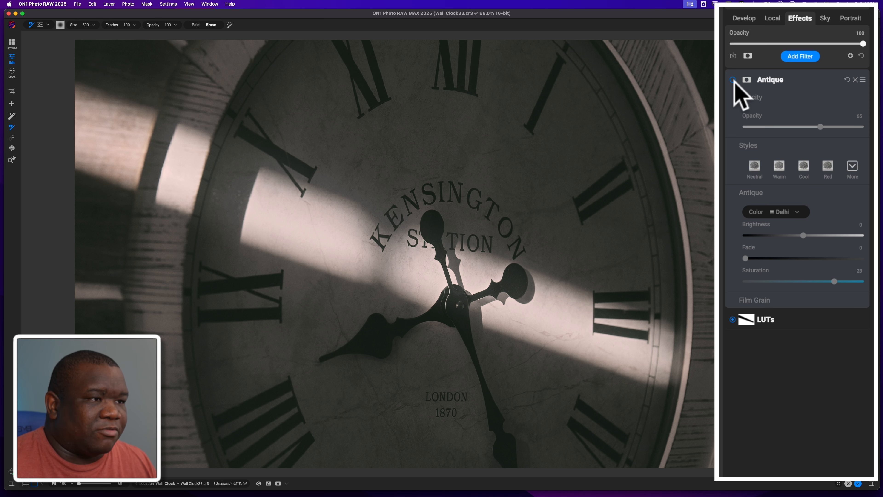
{"action": "left_click", "coordinate": [733, 80]}
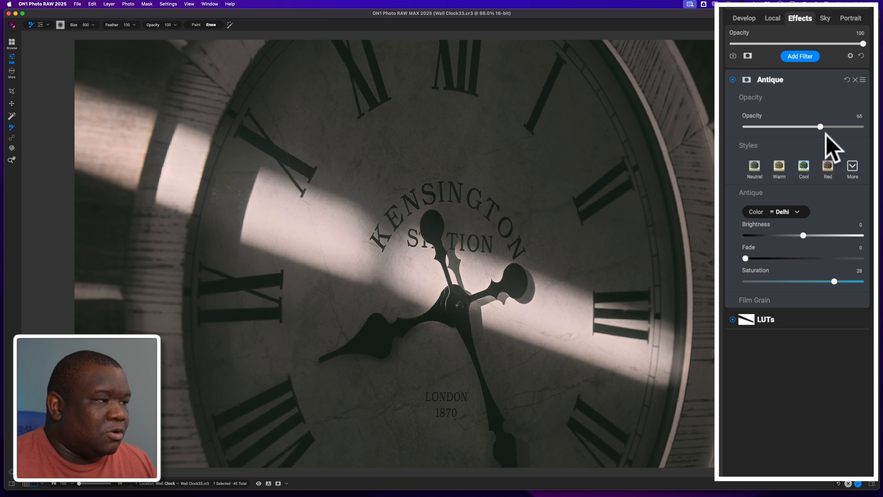
{"action": "left_click_drag", "start_coordinate": [820, 126], "coordinate": [792, 127]}
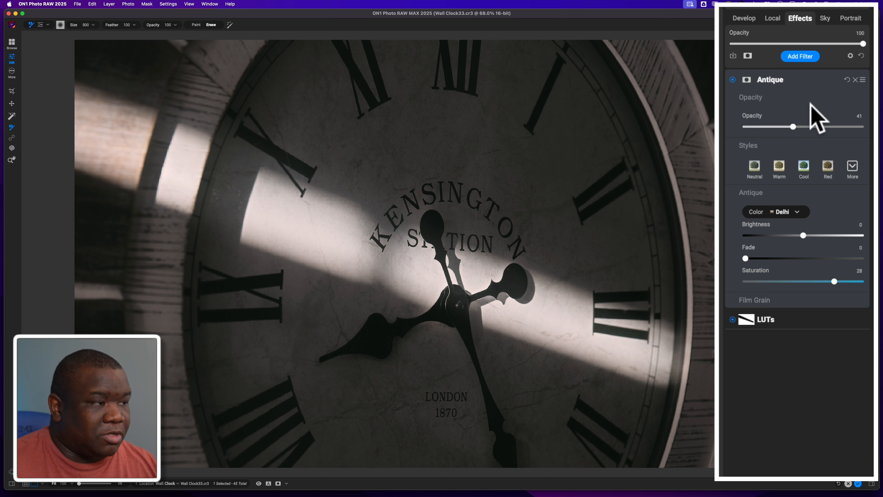
Place a Reflected Gradient mask over the light band on the Antique filter and check the mask in black and white.
{"action": "left_click", "coordinate": [745, 77]}
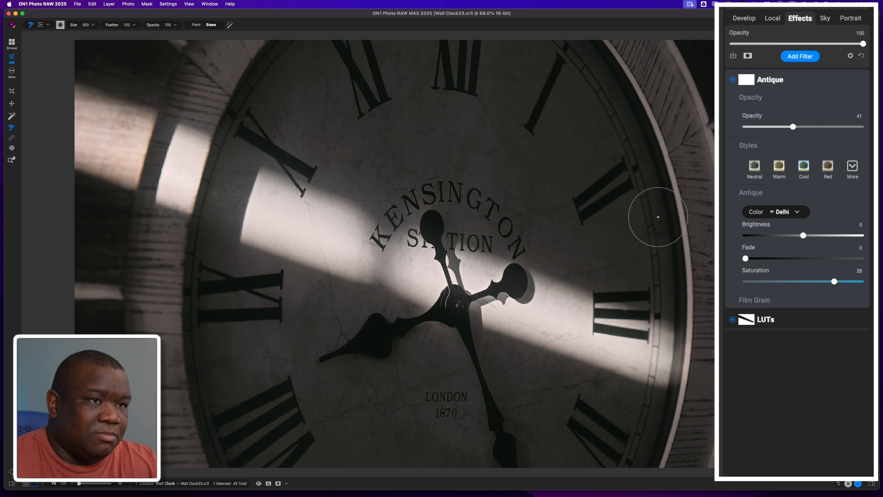
{"action": "key", "text": "m"}
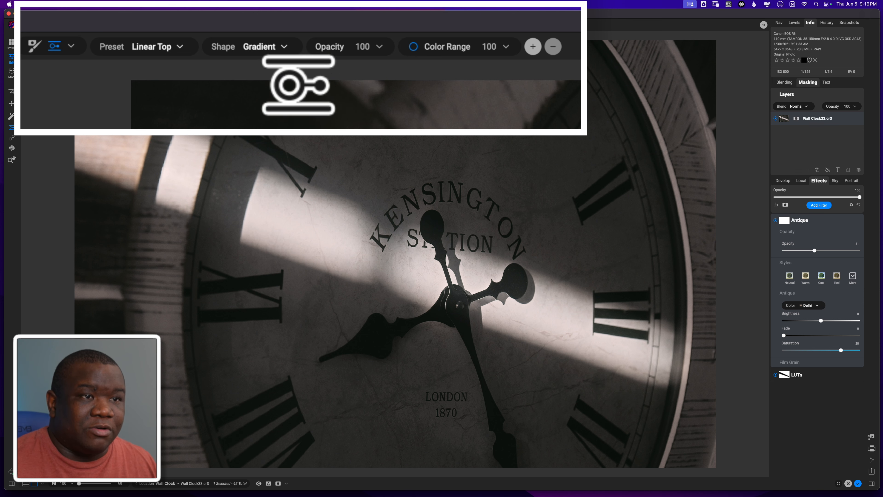
{"action": "left_click", "coordinate": [284, 45]}
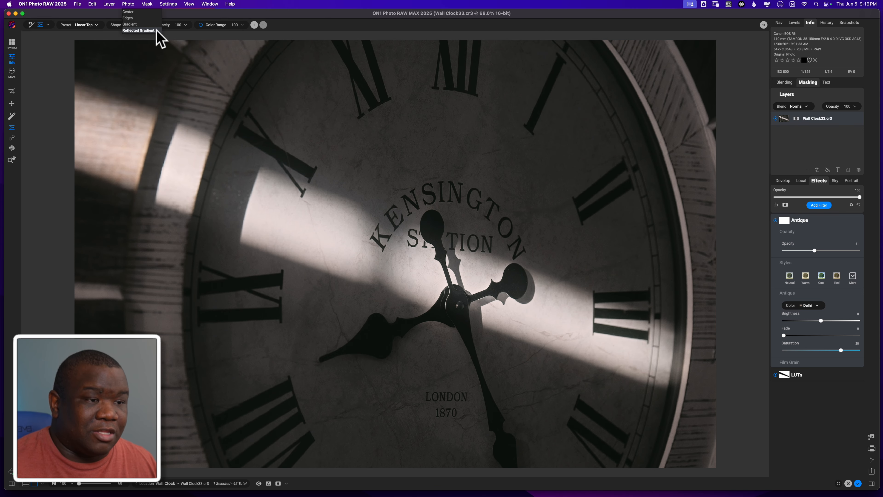
{"action": "left_click", "coordinate": [157, 30]}
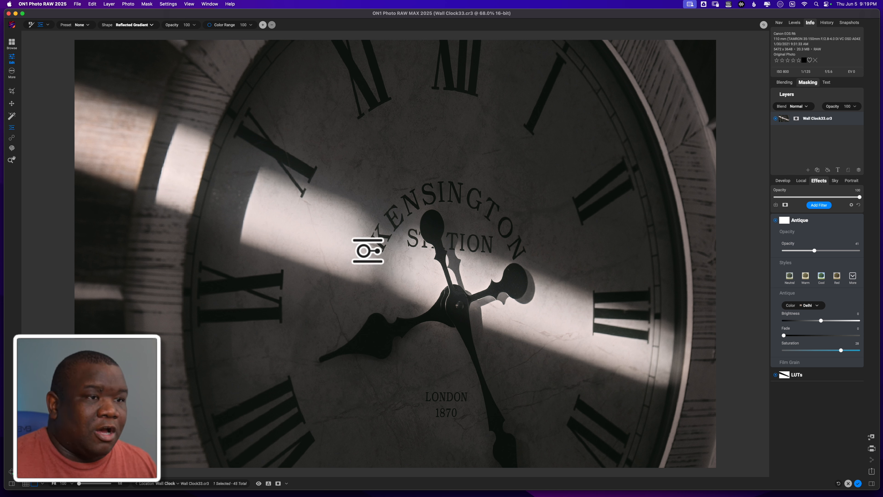
{"action": "left_click", "coordinate": [360, 250]}
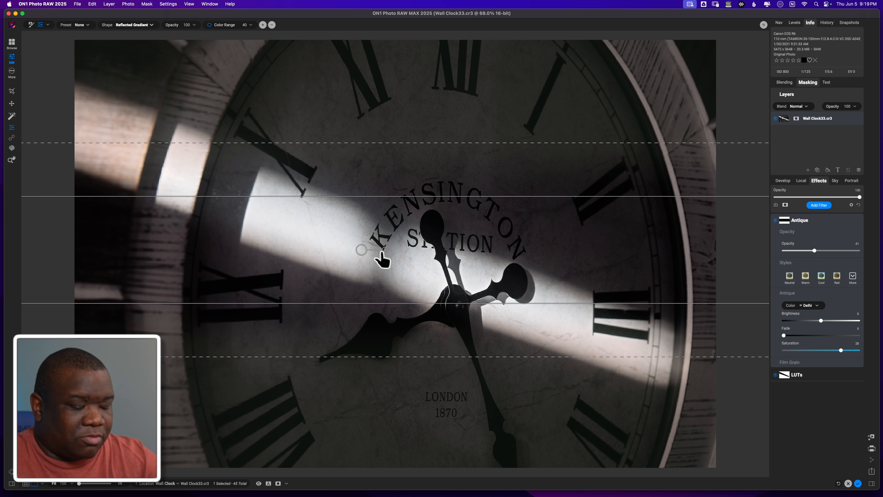
{"action": "key", "text": "m"}
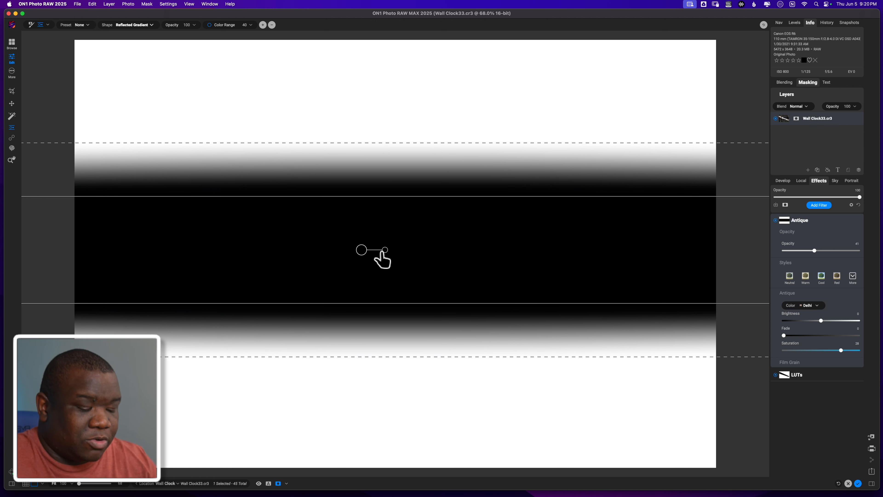
{"action": "key", "text": "super+m"}
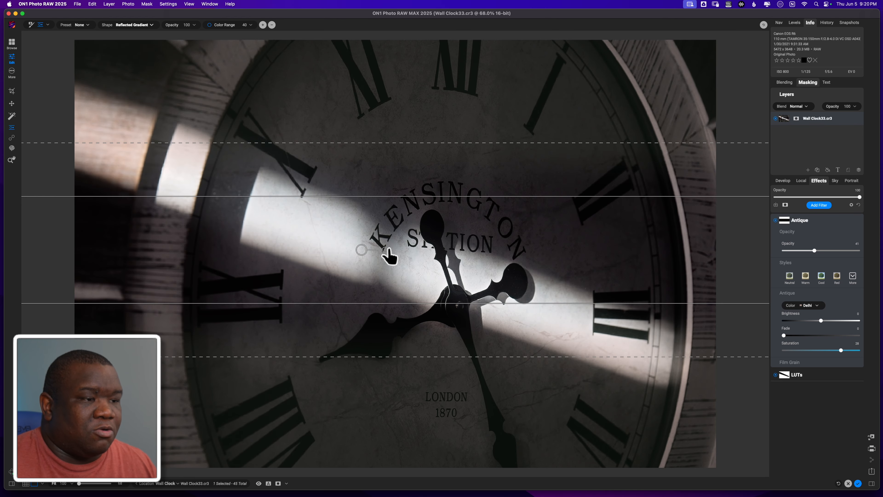
Rotate the gradient to follow the light band's slope, narrow its fully masked core to a thin strip, and check the mask.
{"action": "left_click_drag", "start_coordinate": [385, 251], "coordinate": [361, 245]}
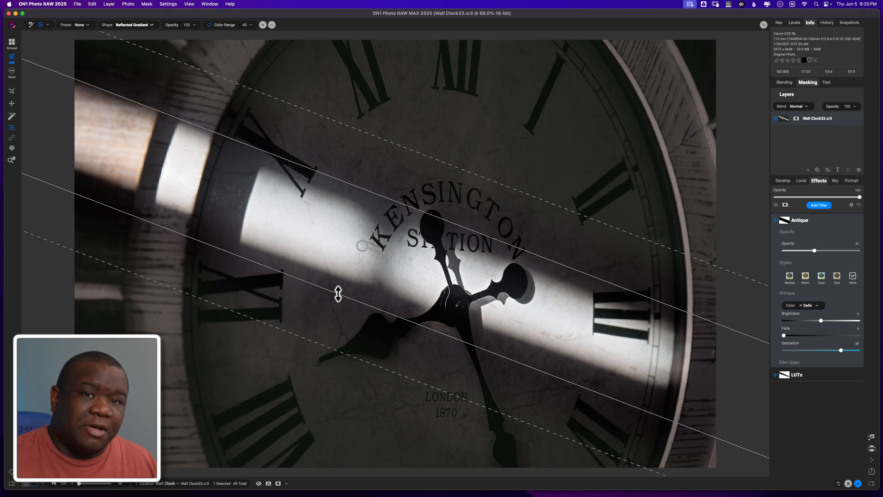
{"action": "left_click_drag", "start_coordinate": [338, 294], "coordinate": [373, 235]}
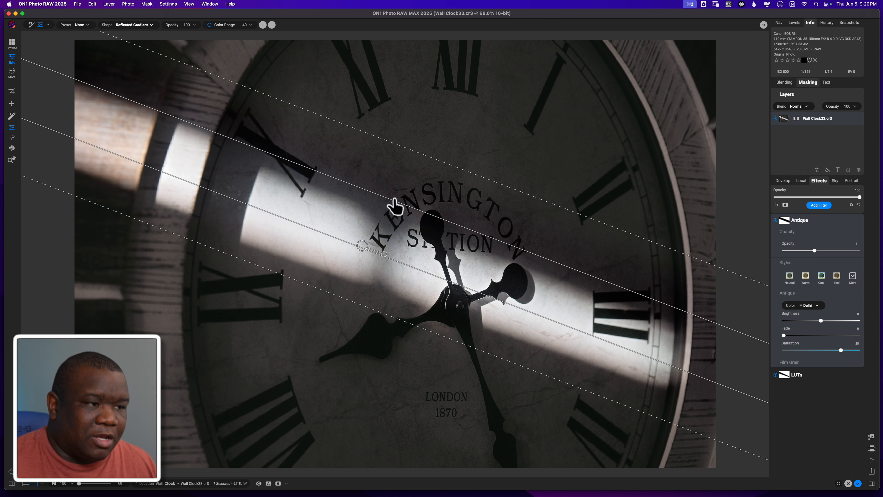
{"action": "left_click_drag", "start_coordinate": [394, 205], "coordinate": [364, 268]}
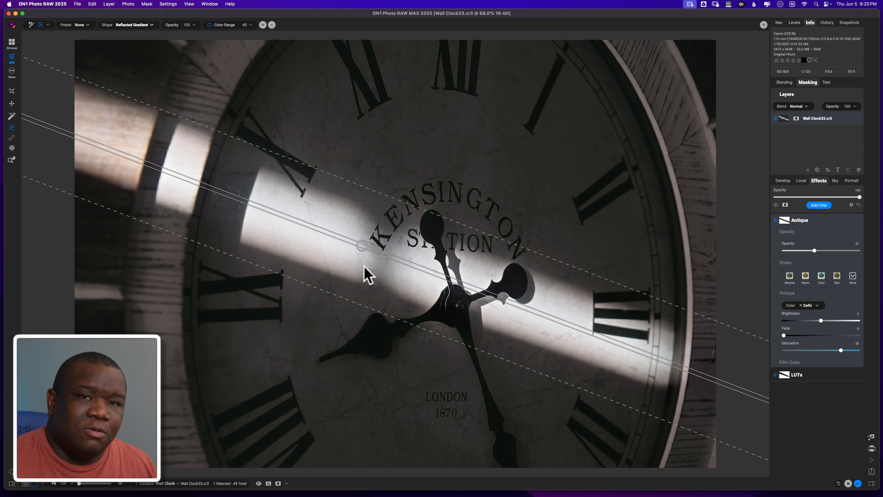
{"action": "key", "text": "m"}
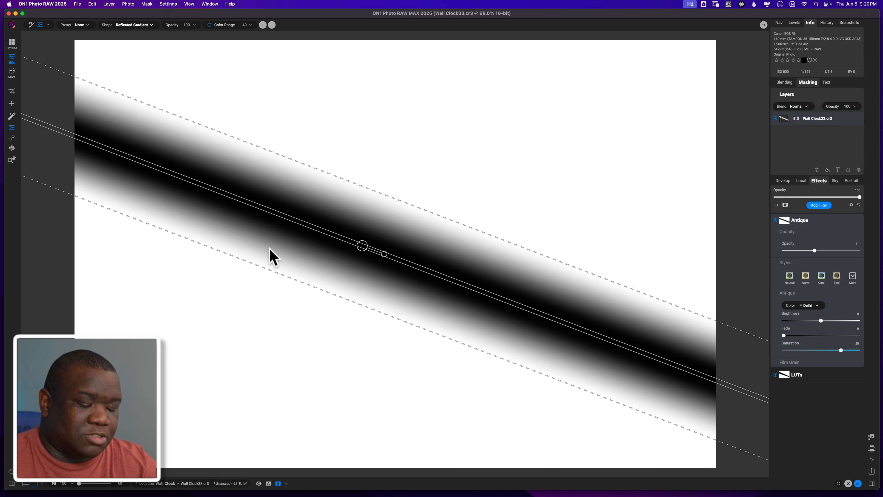
{"action": "key", "text": "m"}
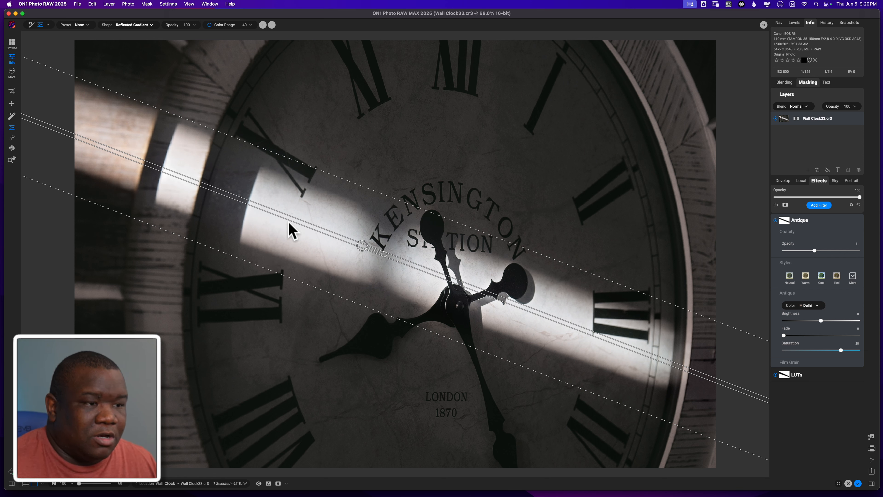
Extend the gradient's core to the light band's lower edge, widen the feather below it towards the lower left, and check the mask.
{"action": "left_click_drag", "start_coordinate": [289, 220], "coordinate": [291, 260]}
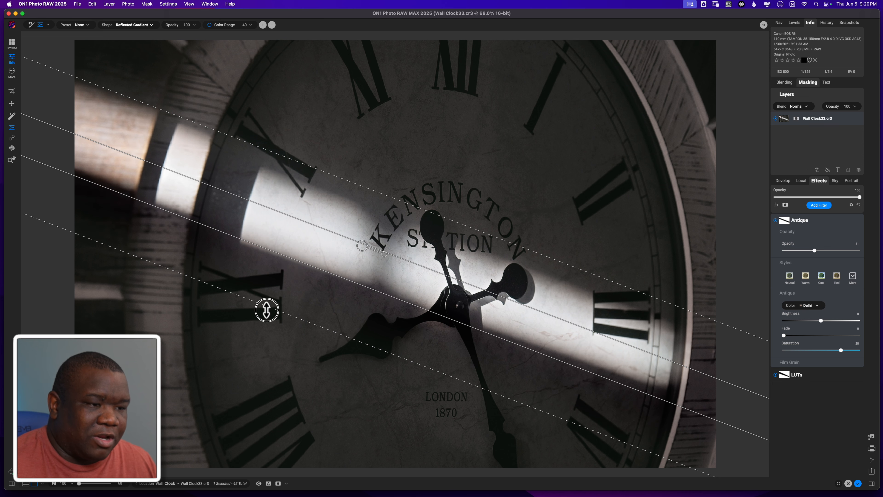
{"action": "left_click_drag", "start_coordinate": [266, 309], "coordinate": [263, 355]}
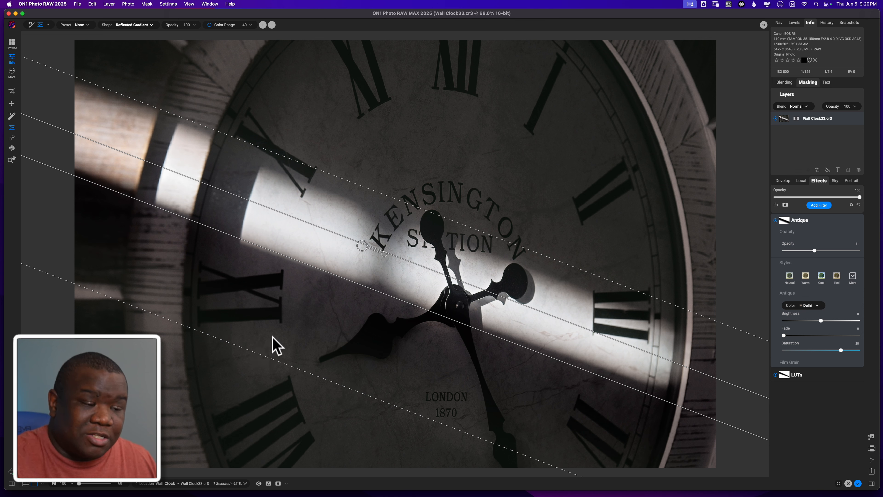
{"action": "left_click_drag", "start_coordinate": [256, 357], "coordinate": [236, 425]}
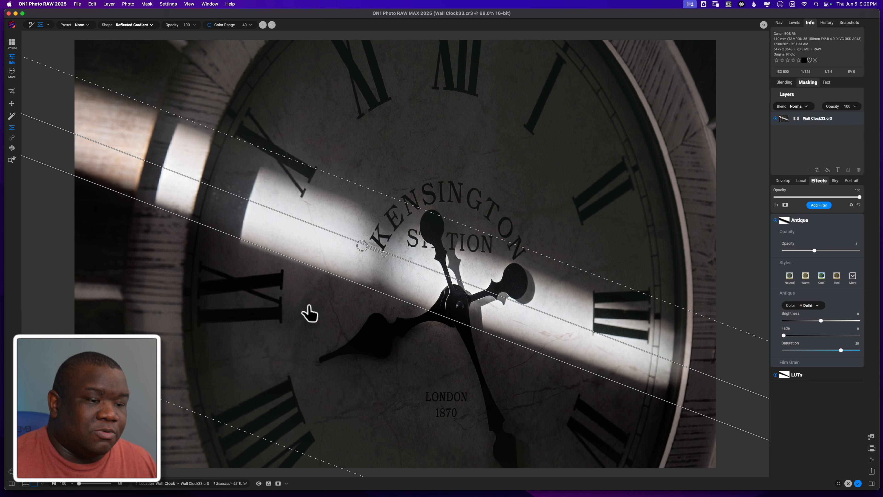
{"action": "key", "text": "o"}
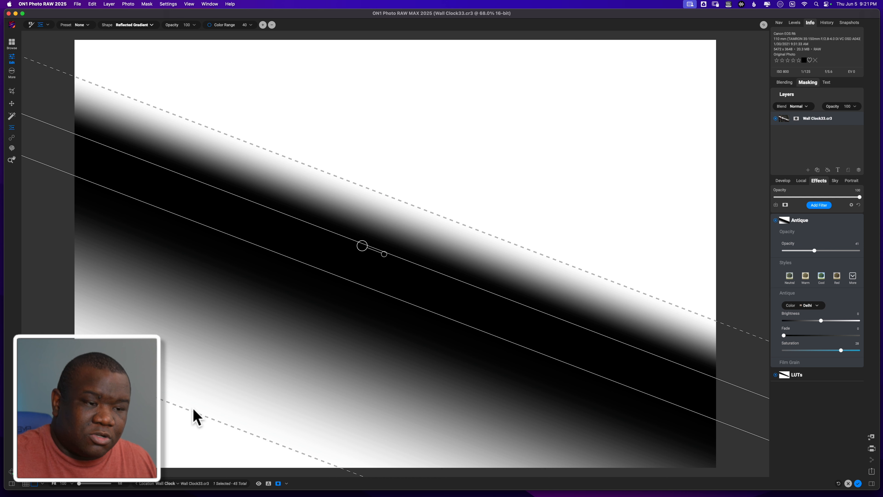
{"action": "key", "text": "o"}
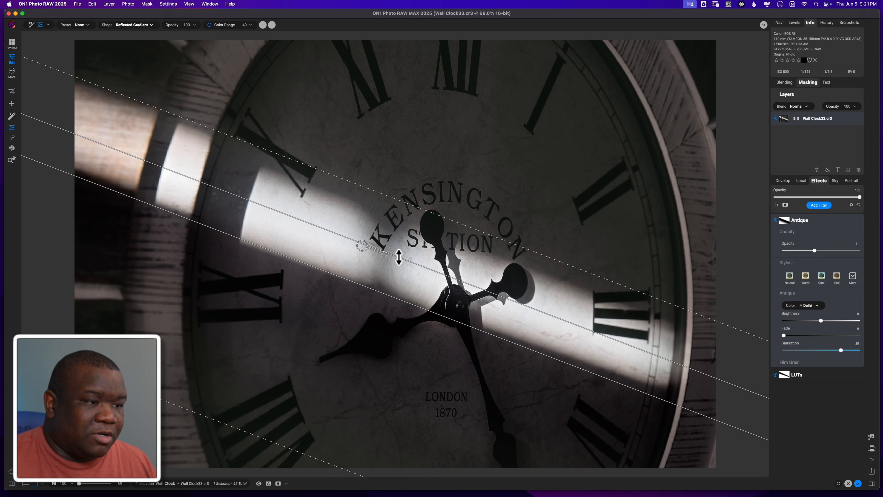
Extend the gradient's core and feather above the light band, fine-tune its lower side, and compare the photo with and without the Antique filter.
{"action": "left_click_drag", "start_coordinate": [405, 248], "coordinate": [421, 202]}
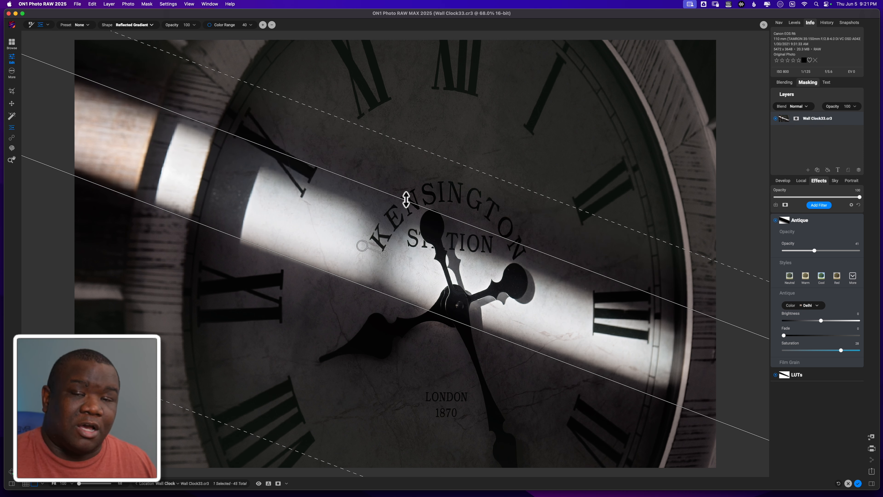
{"action": "left_click_drag", "start_coordinate": [405, 199], "coordinate": [495, 81]}
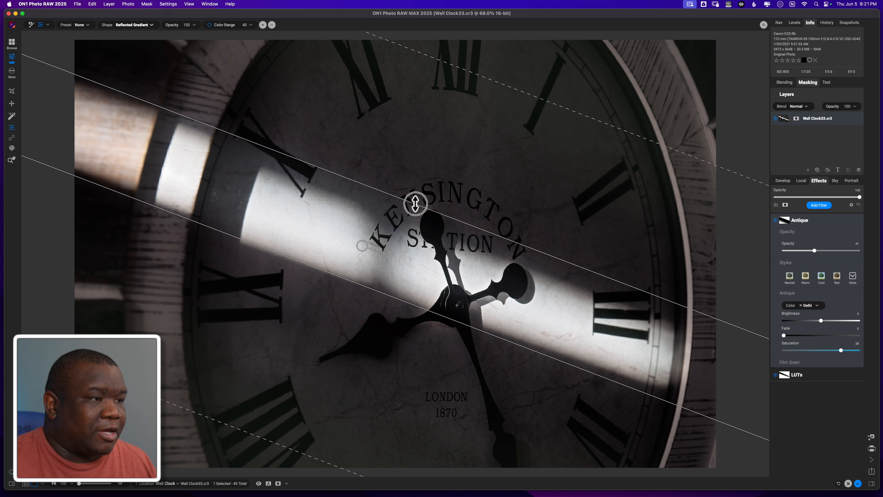
{"action": "left_click_drag", "start_coordinate": [416, 204], "coordinate": [420, 181]}
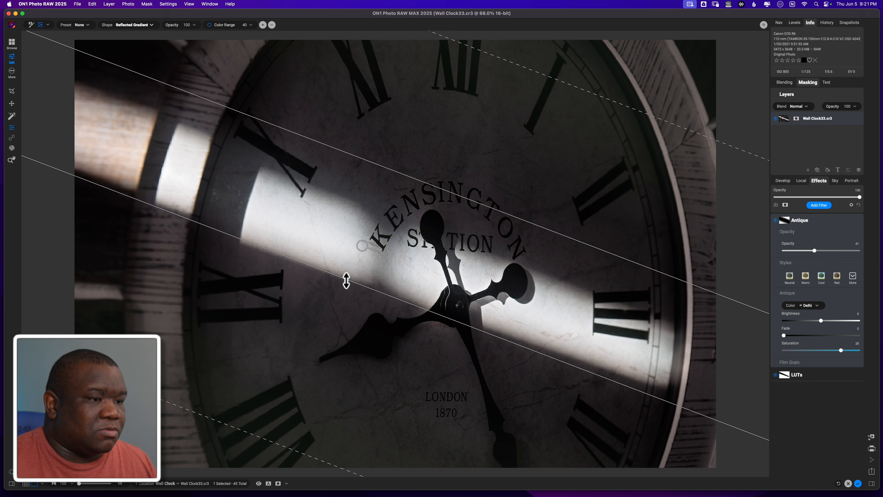
{"action": "left_click_drag", "start_coordinate": [346, 281], "coordinate": [345, 289]}
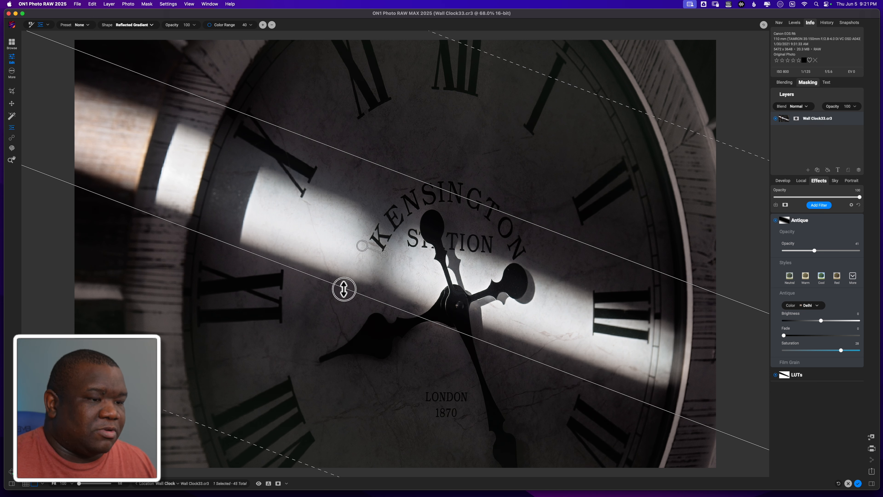
{"action": "left_click_drag", "start_coordinate": [163, 438], "coordinate": [192, 396]}
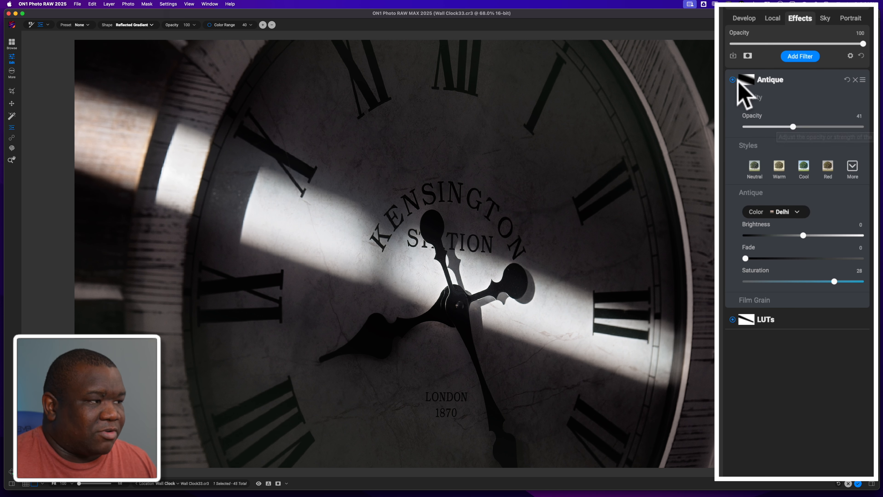
{"action": "left_click", "coordinate": [732, 79]}
{"action": "left_click", "coordinate": [733, 80]}
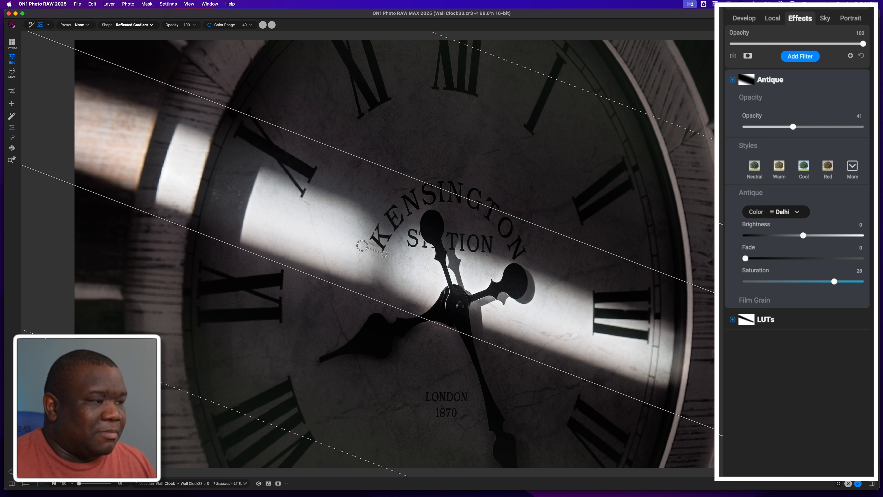
Set the Antique filter's Brightness to -44, Fade to 30 and Opacity to 47, and compare the photo with and without the effects.
{"action": "left_click_drag", "start_coordinate": [793, 127], "coordinate": [824, 127]}
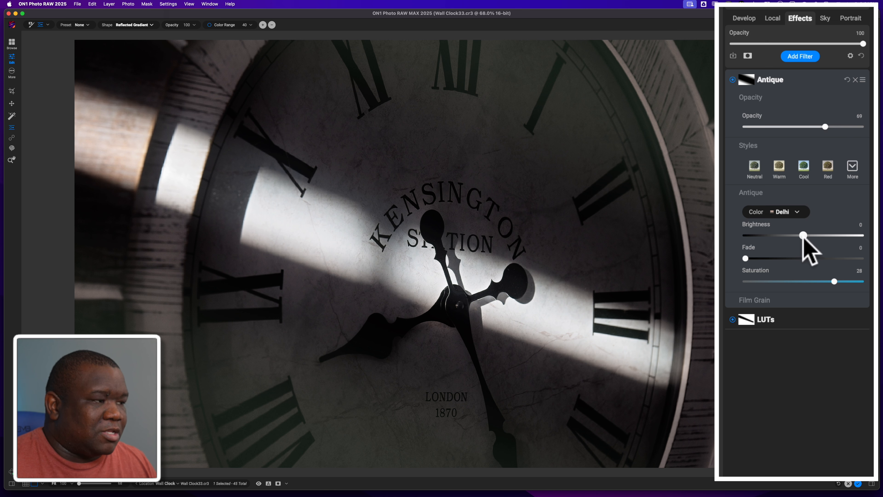
{"action": "left_click_drag", "start_coordinate": [803, 236], "coordinate": [762, 235]}
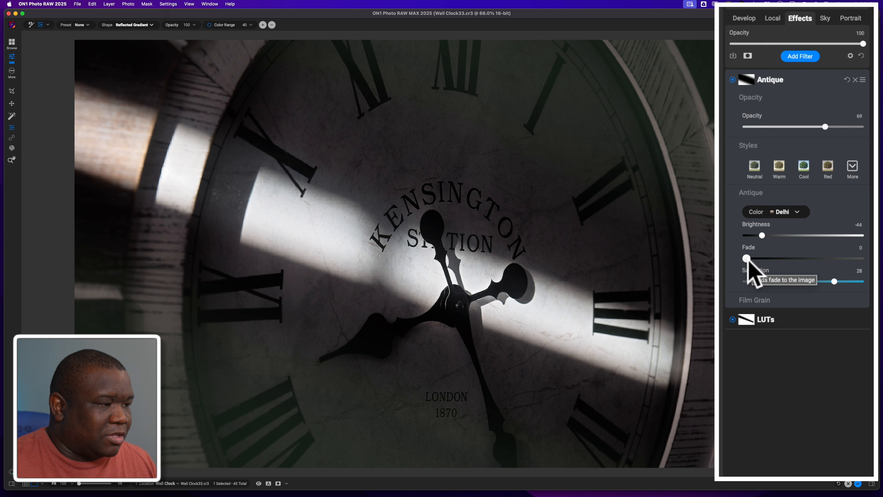
{"action": "left_click_drag", "start_coordinate": [750, 263], "coordinate": [780, 259]}
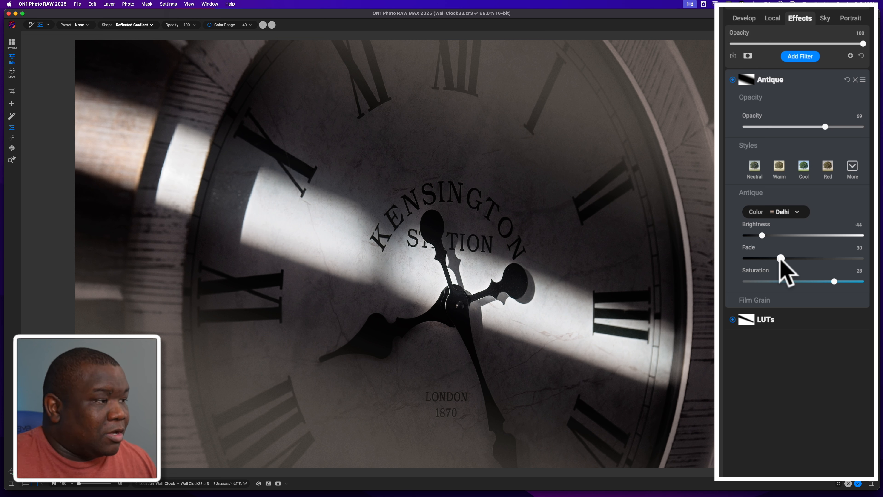
{"action": "left_click_drag", "start_coordinate": [825, 127], "coordinate": [799, 127]}
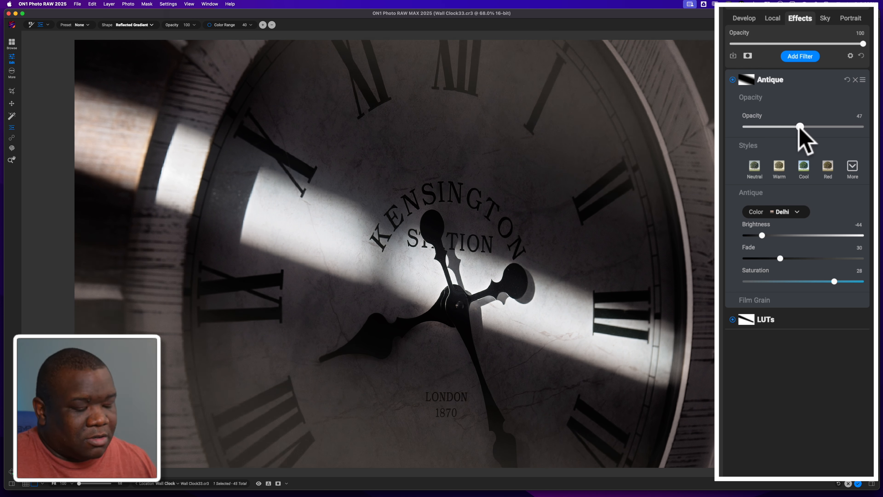
{"action": "key", "text": "super+p"}
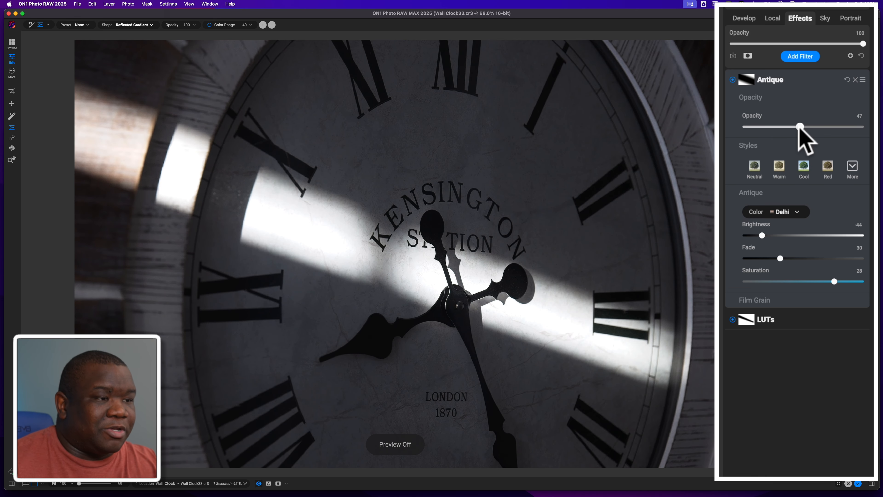
{"action": "key", "text": "super+p"}
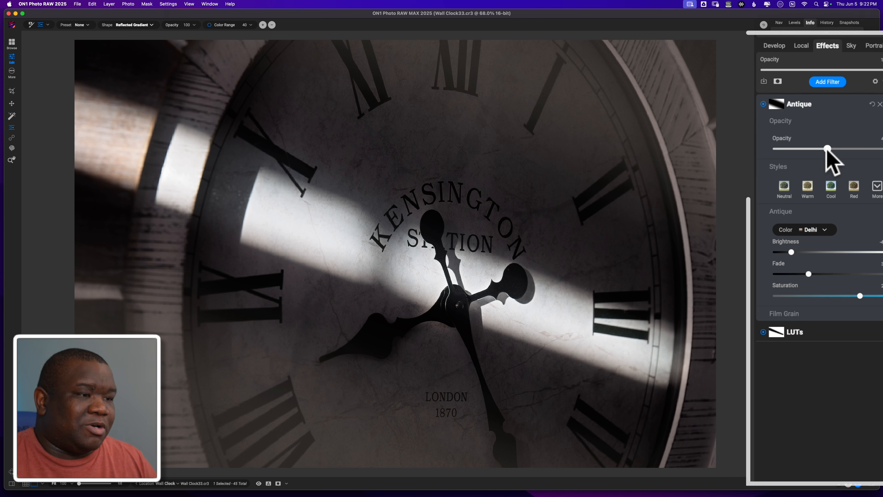